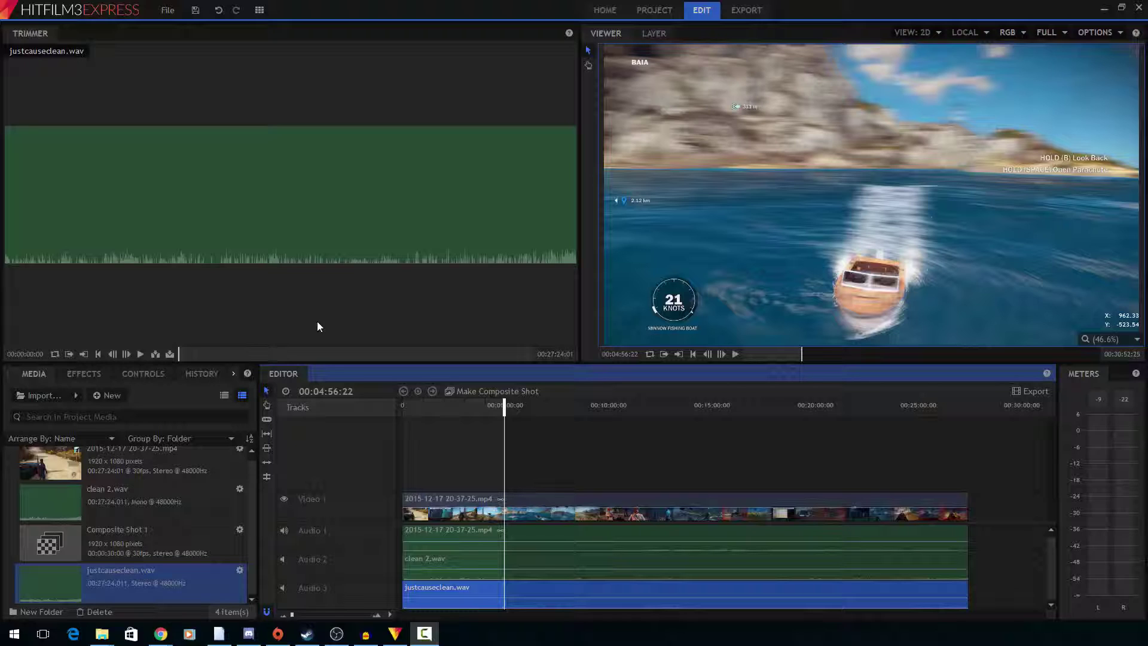
- Bring the OBS Studio window forward and move it to the centre-left of the screen
{"action": "left_click", "coordinate": [340, 636]}
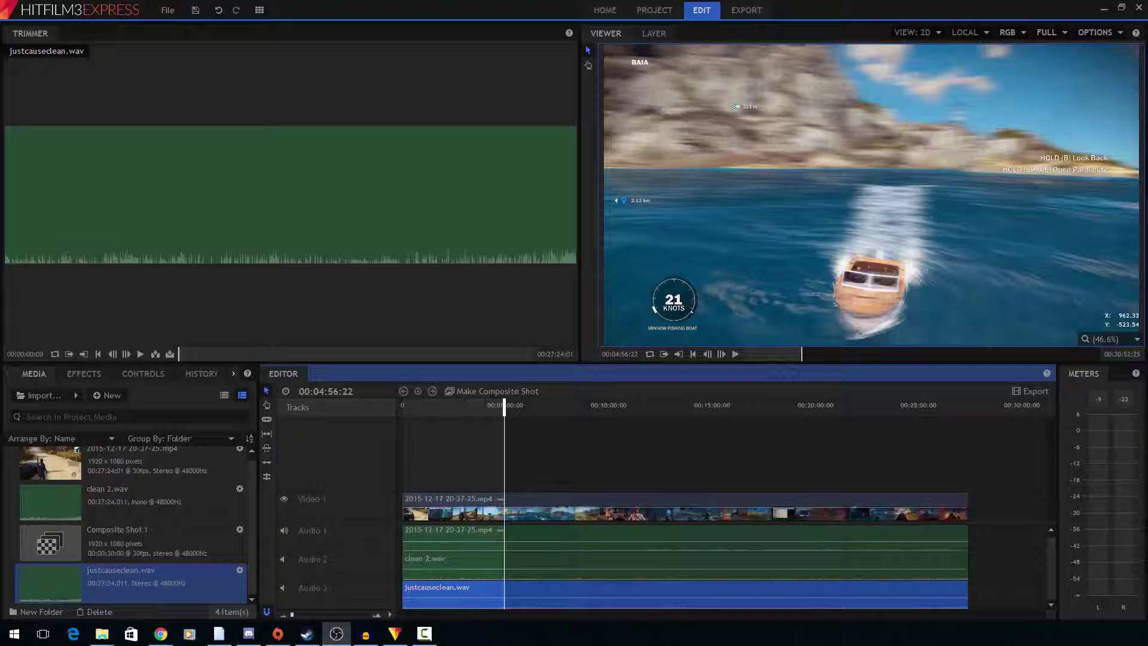
{"action": "left_click_drag", "start_coordinate": [880, 135], "coordinate": [404, 91]}
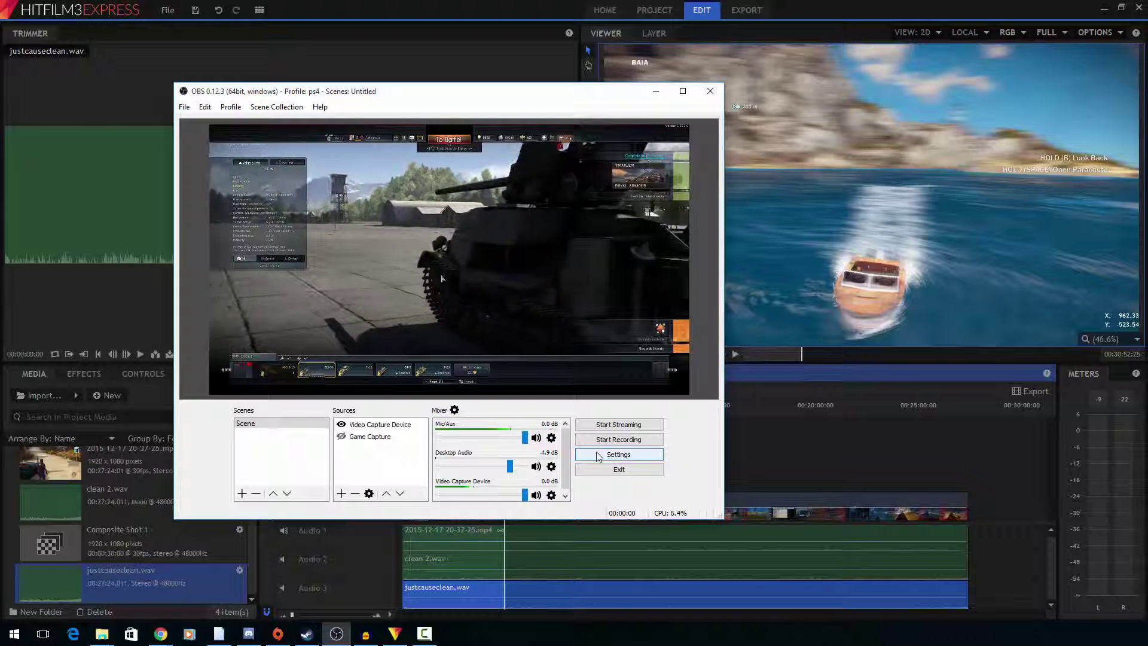
- Review OBS Audio and Output recording settings, cancel unchanged, and move OBS off screen
{"action": "left_click", "coordinate": [618, 454]}
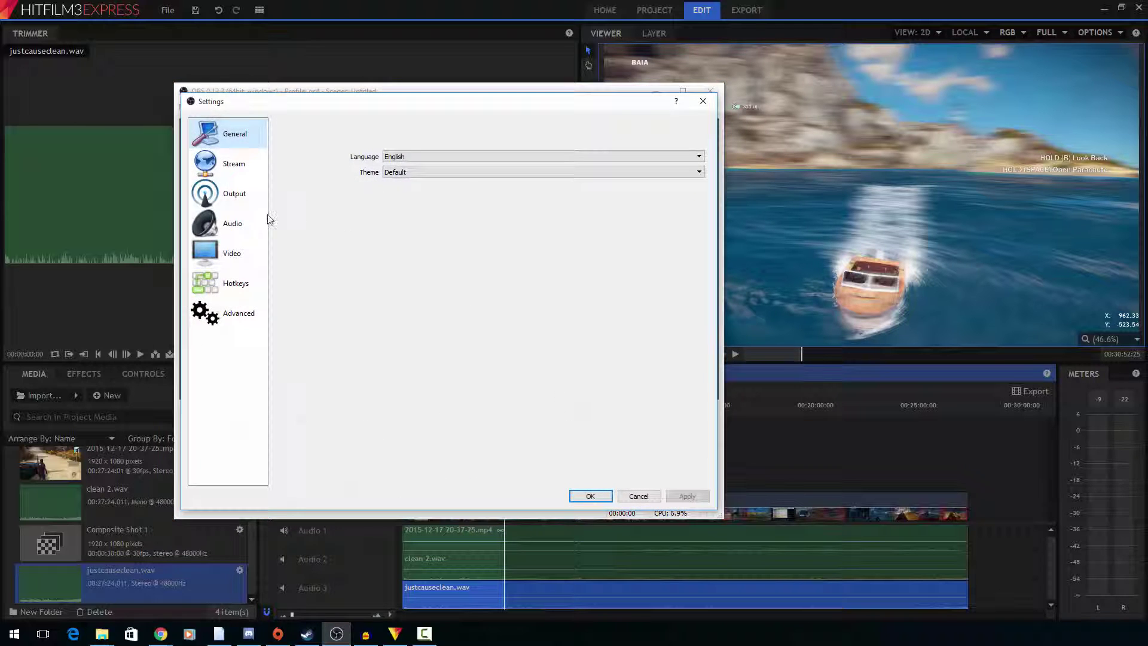
{"action": "left_click", "coordinate": [232, 225]}
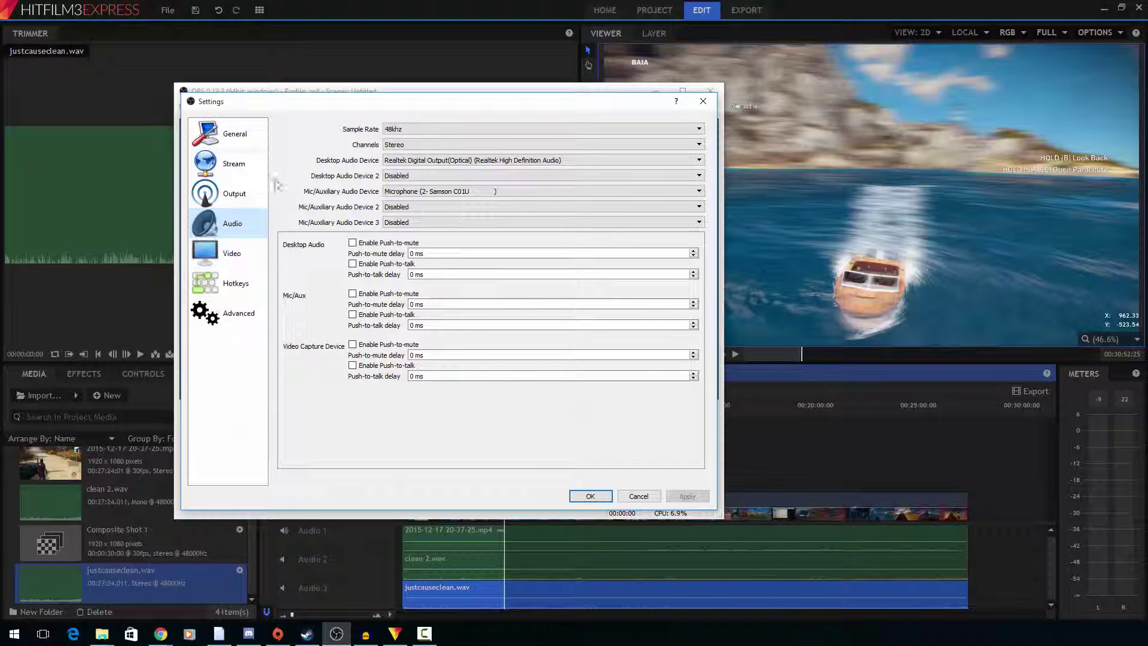
{"action": "left_click", "coordinate": [232, 195]}
{"action": "left_click", "coordinate": [335, 156]}
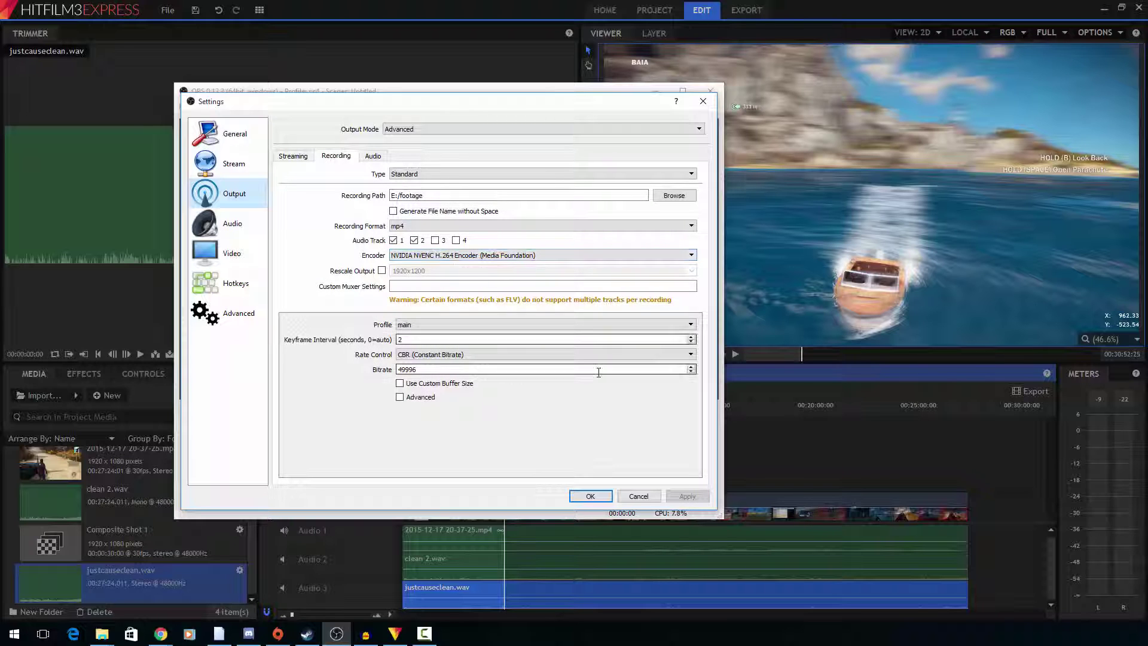
{"action": "left_click", "coordinate": [640, 497]}
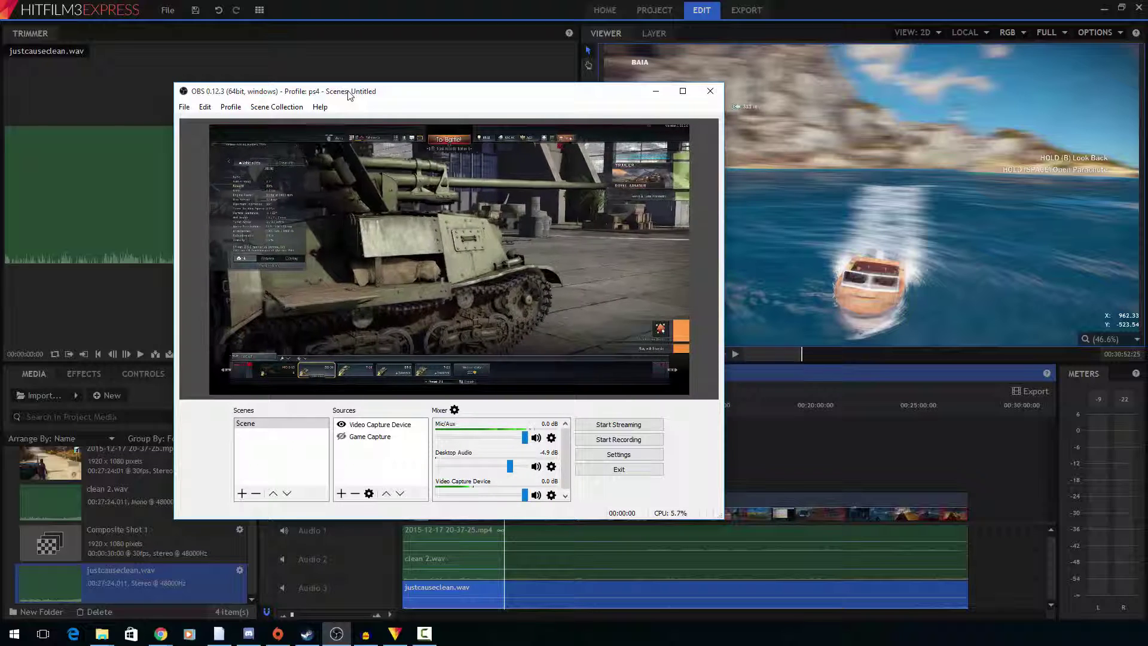
{"action": "left_click_drag", "start_coordinate": [350, 95], "coordinate": [1143, 165]}
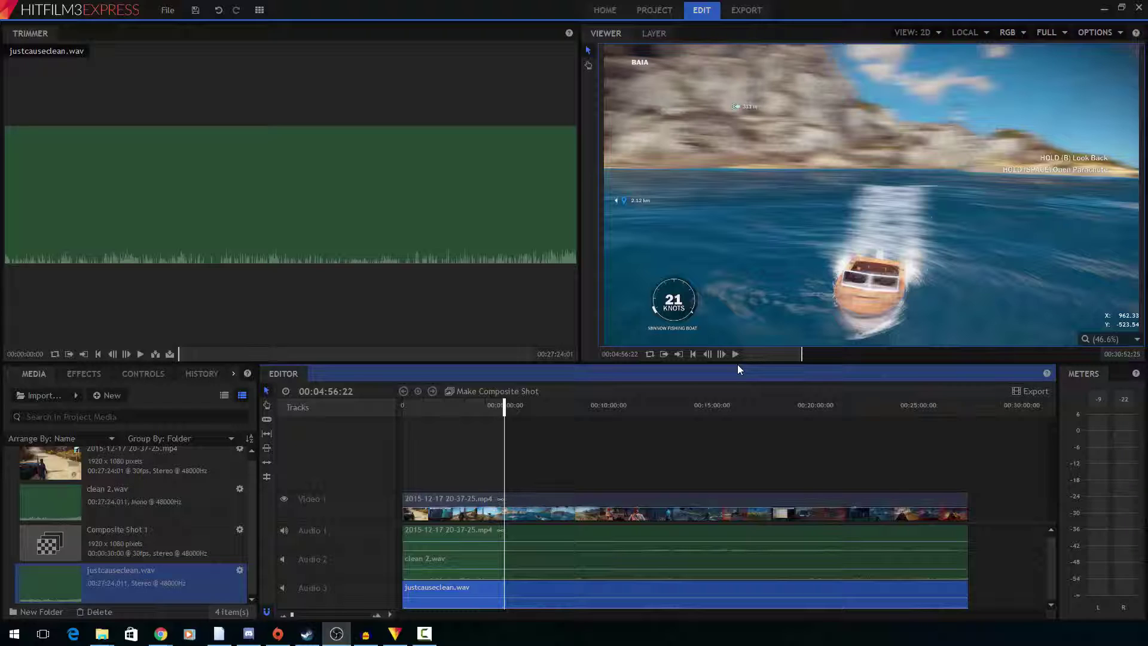
- Start playing the gameplay timeline from around the five-minute mark
{"action": "left_click", "coordinate": [737, 355]}
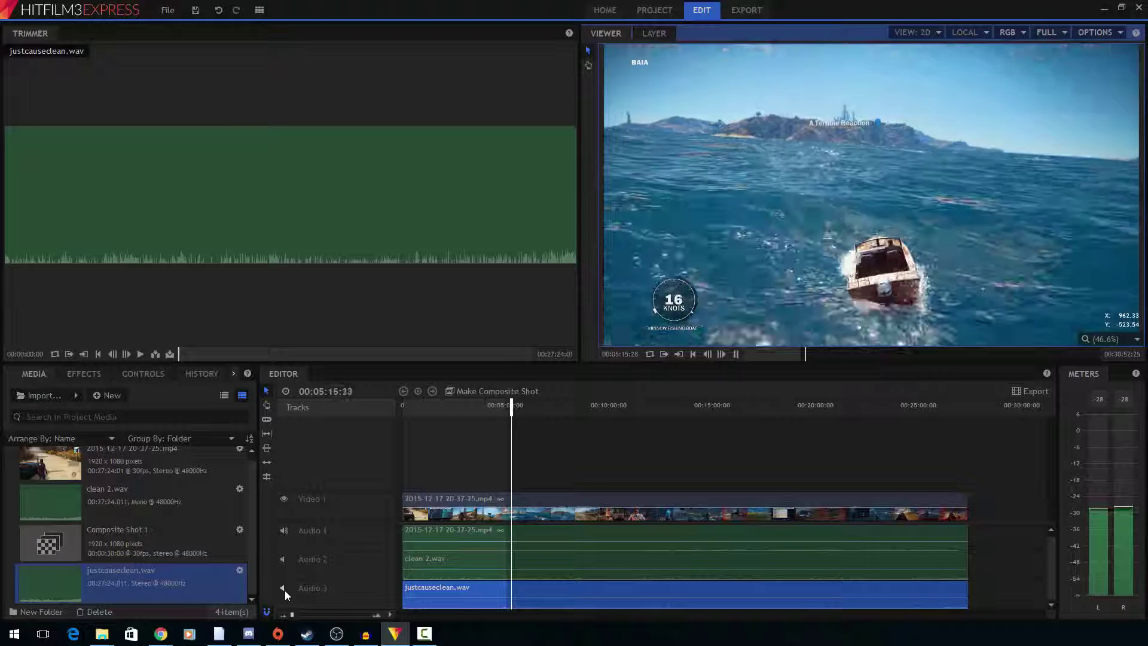
- Toggle the Audio 3 mute and play back a stretch to hear the commentary
{"action": "left_click", "coordinate": [284, 589]}
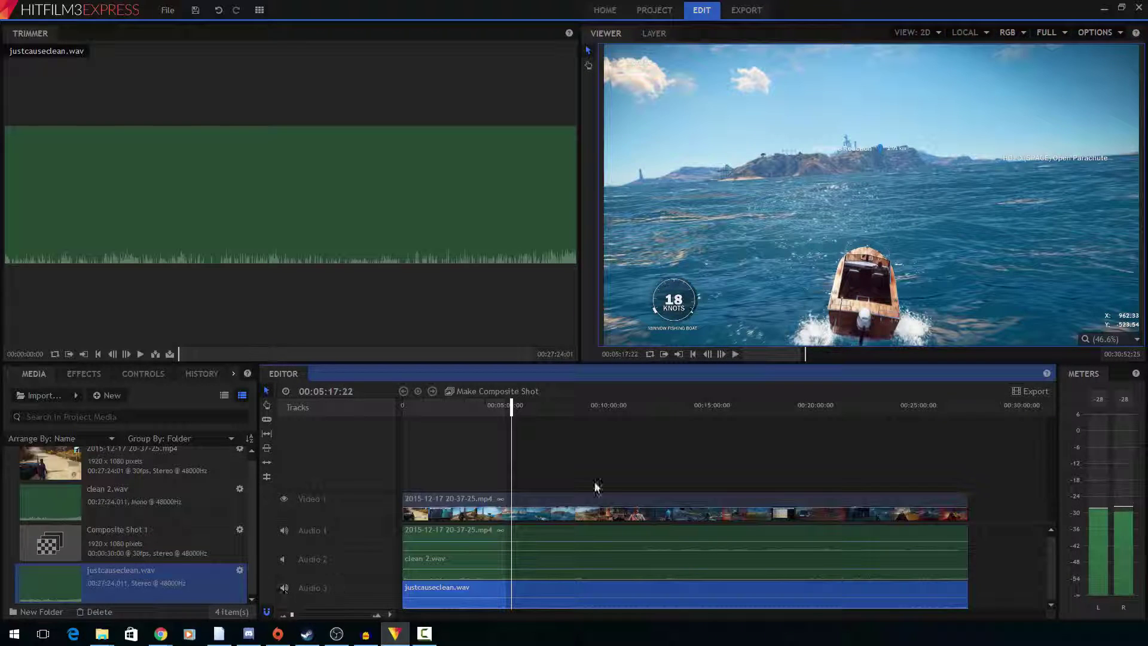
{"action": "left_click", "coordinate": [735, 355]}
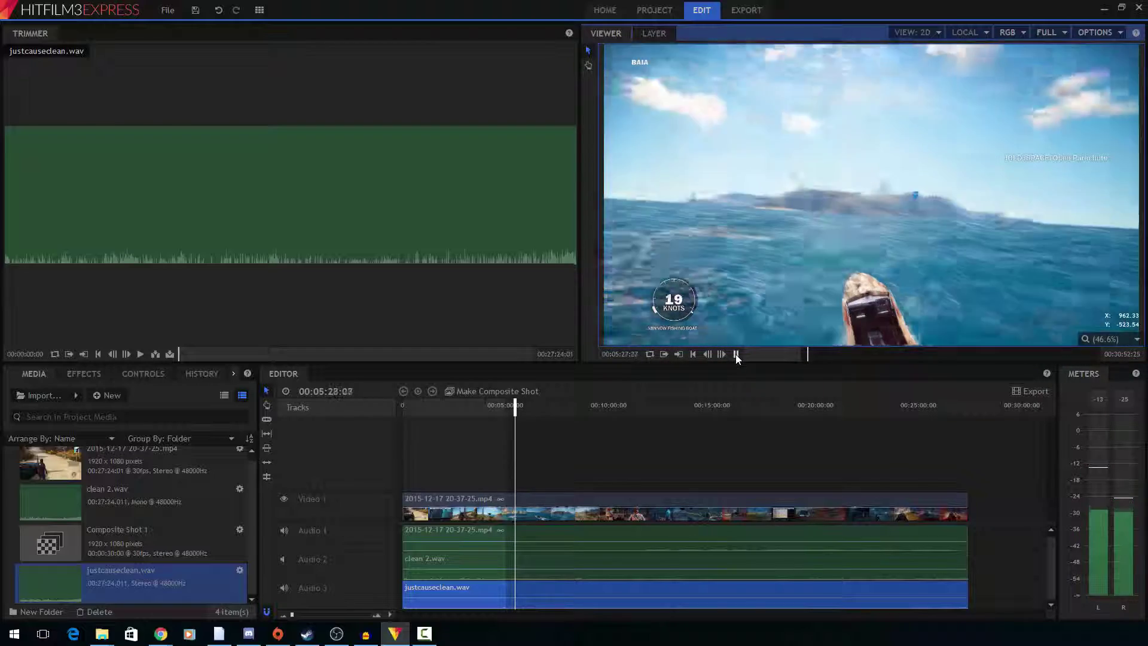
{"action": "left_click", "coordinate": [736, 355]}
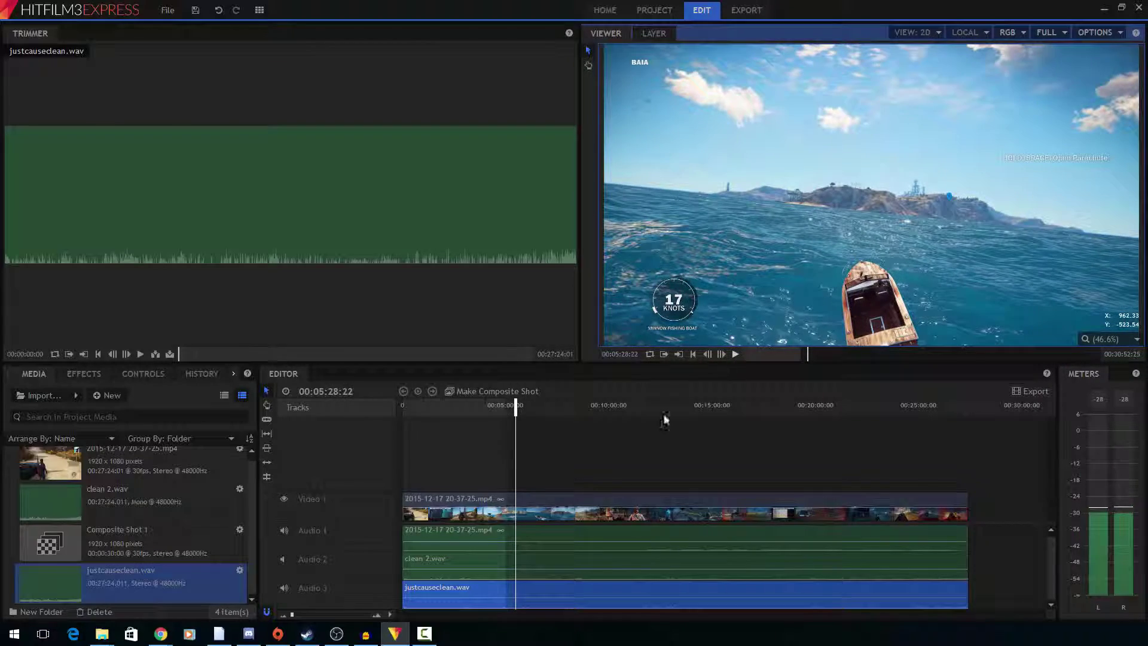
- Mute Audio 3 again, replay to compare, then select the clean 2.wav clip
{"action": "left_click", "coordinate": [282, 589]}
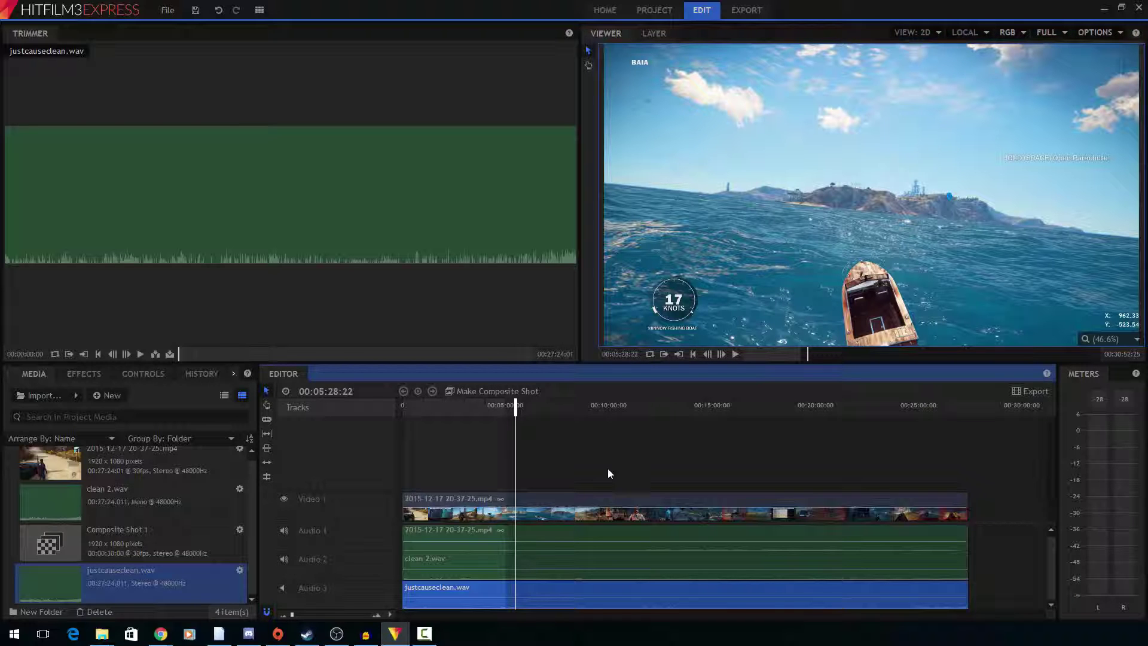
{"action": "left_click", "coordinate": [732, 354]}
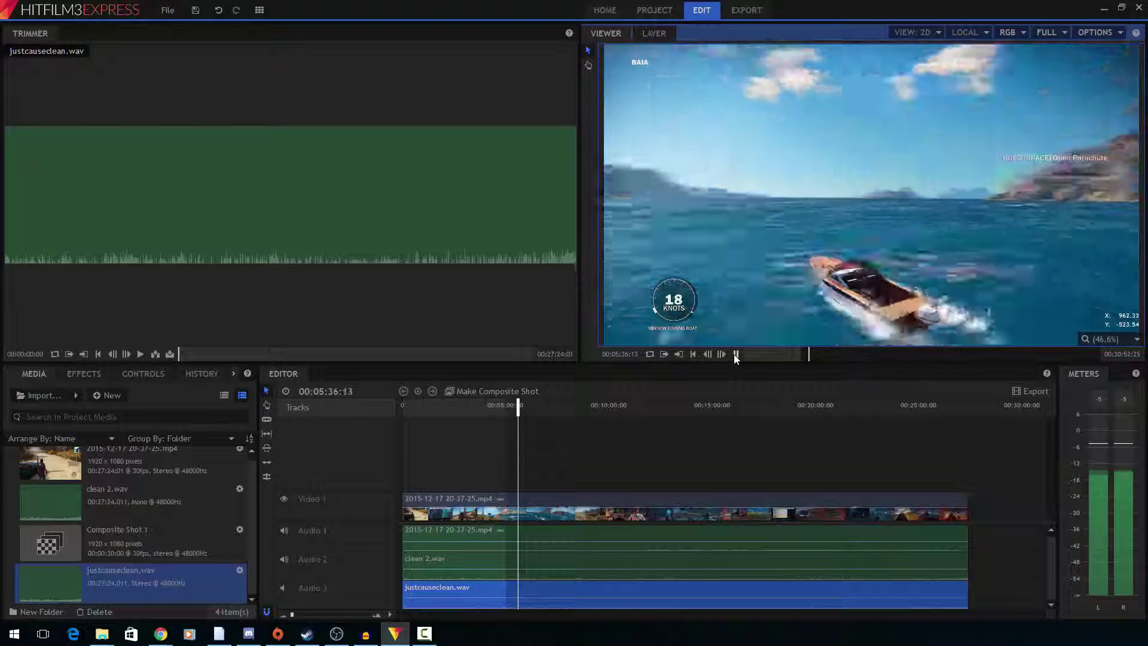
{"action": "left_click", "coordinate": [736, 355]}
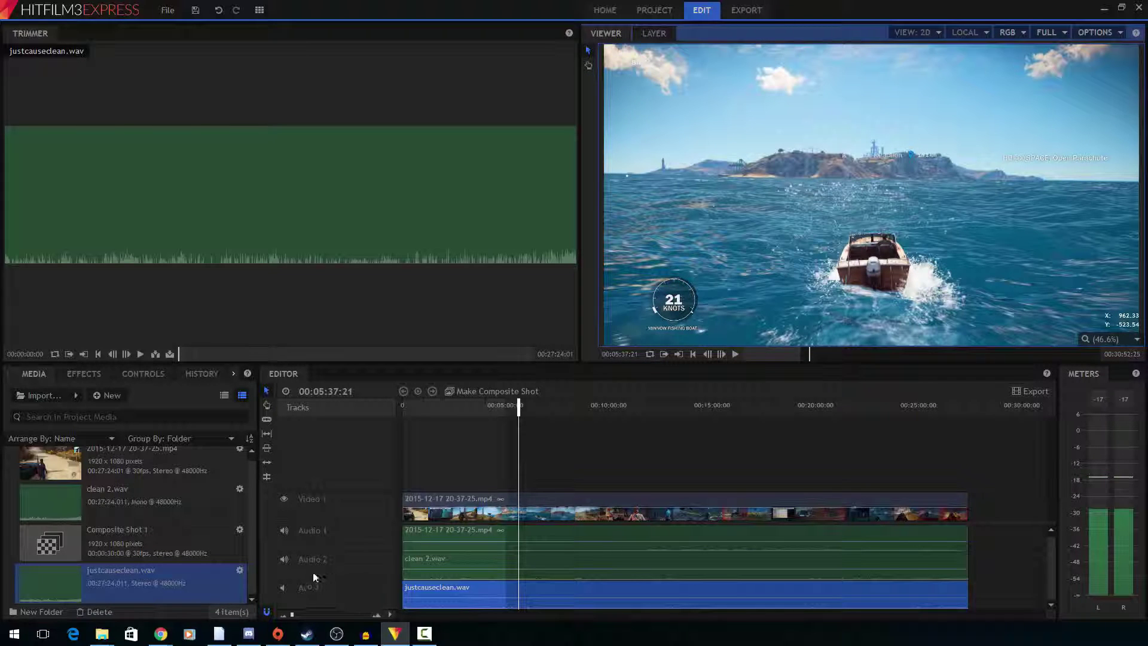
{"action": "left_click", "coordinate": [449, 563]}
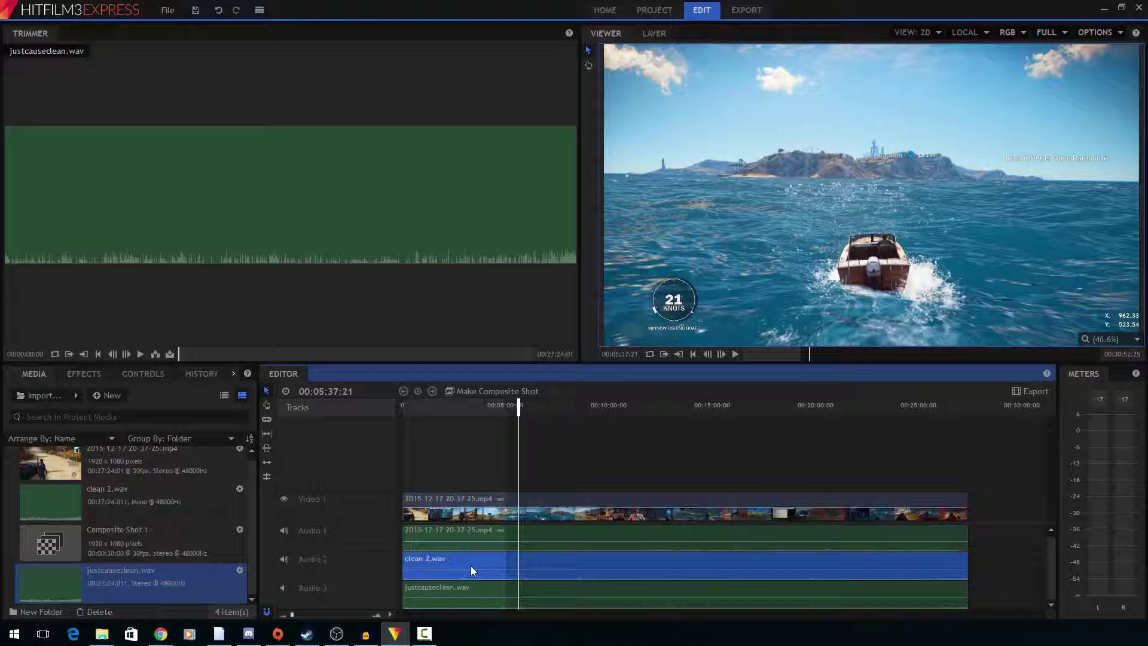
- Delete clean 2.wav from Audio 2, check playback, and bring up the Audacity project
{"action": "key", "text": "Delete"}
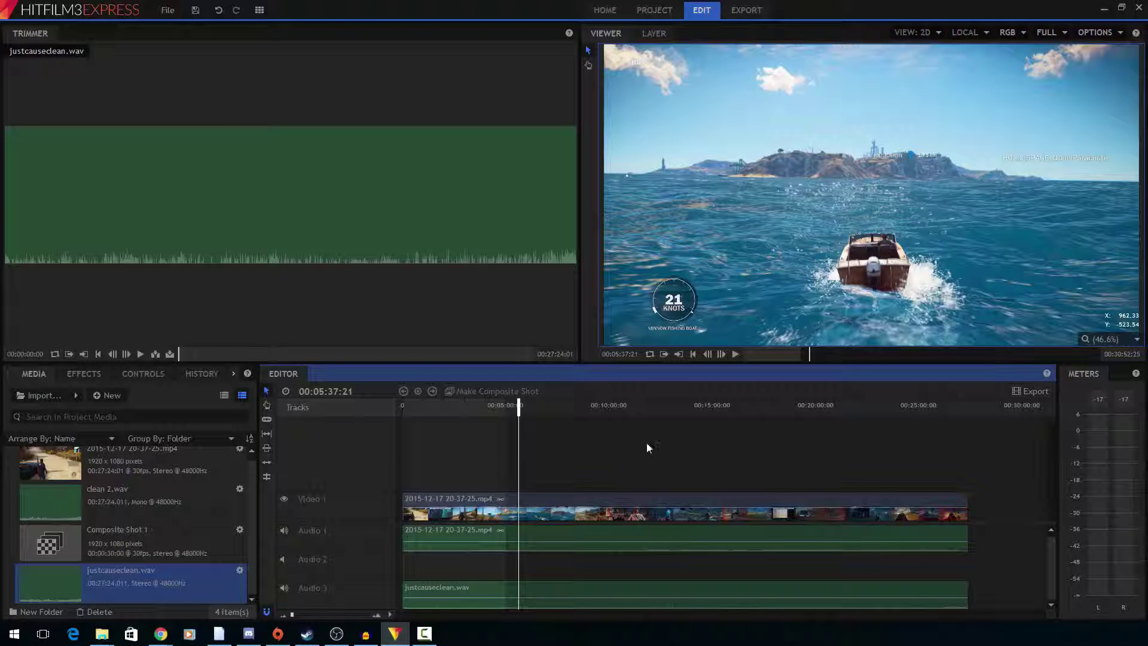
{"action": "left_click", "coordinate": [734, 355]}
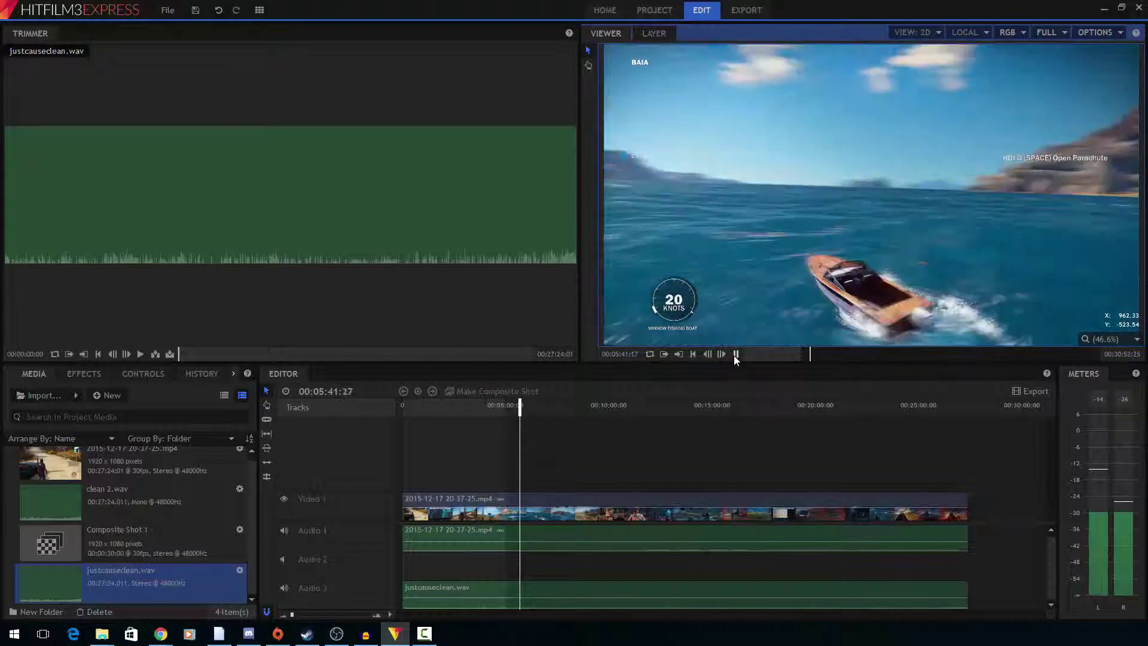
{"action": "left_click", "coordinate": [734, 353]}
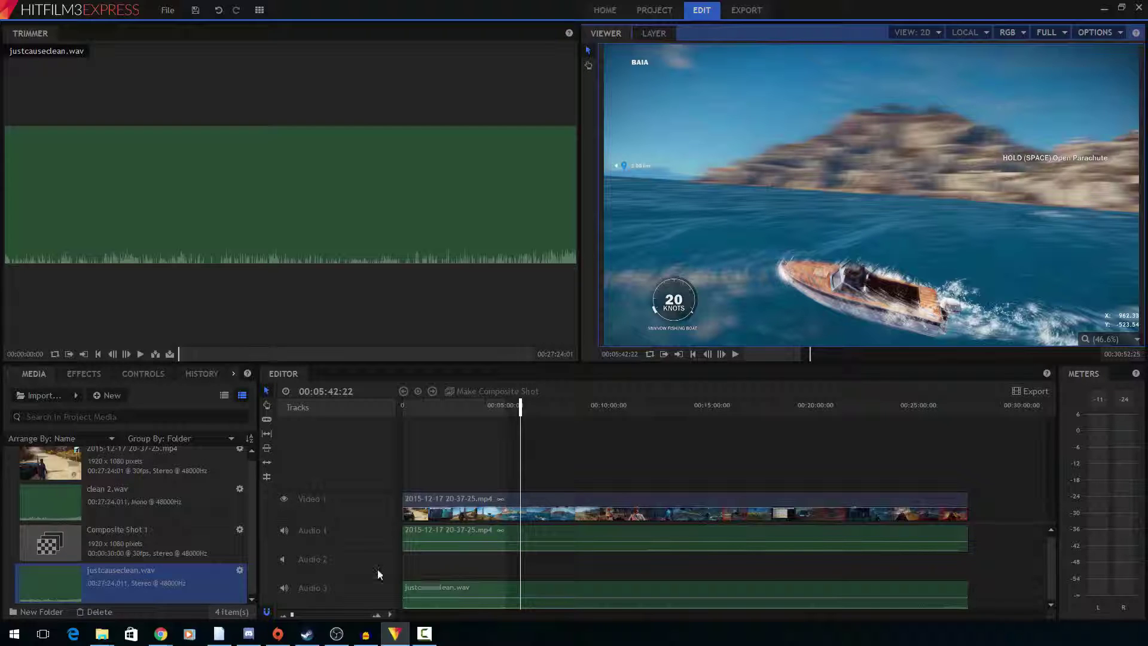
{"action": "left_click", "coordinate": [366, 635]}
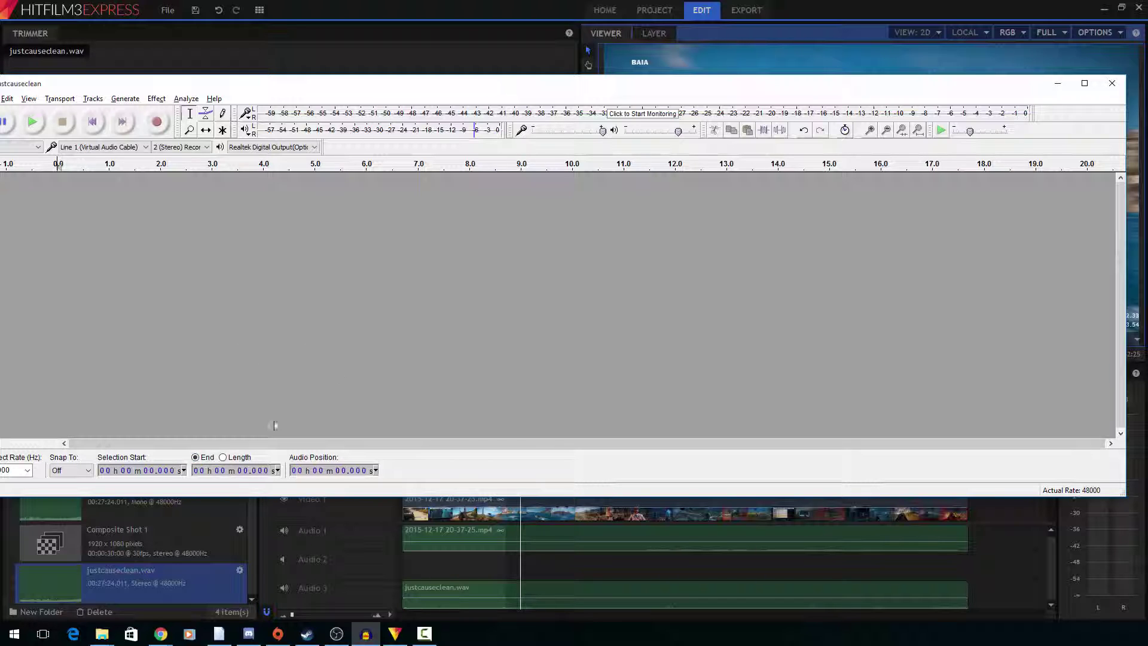
{"action": "mouse_move", "coordinate": [102, 634]}
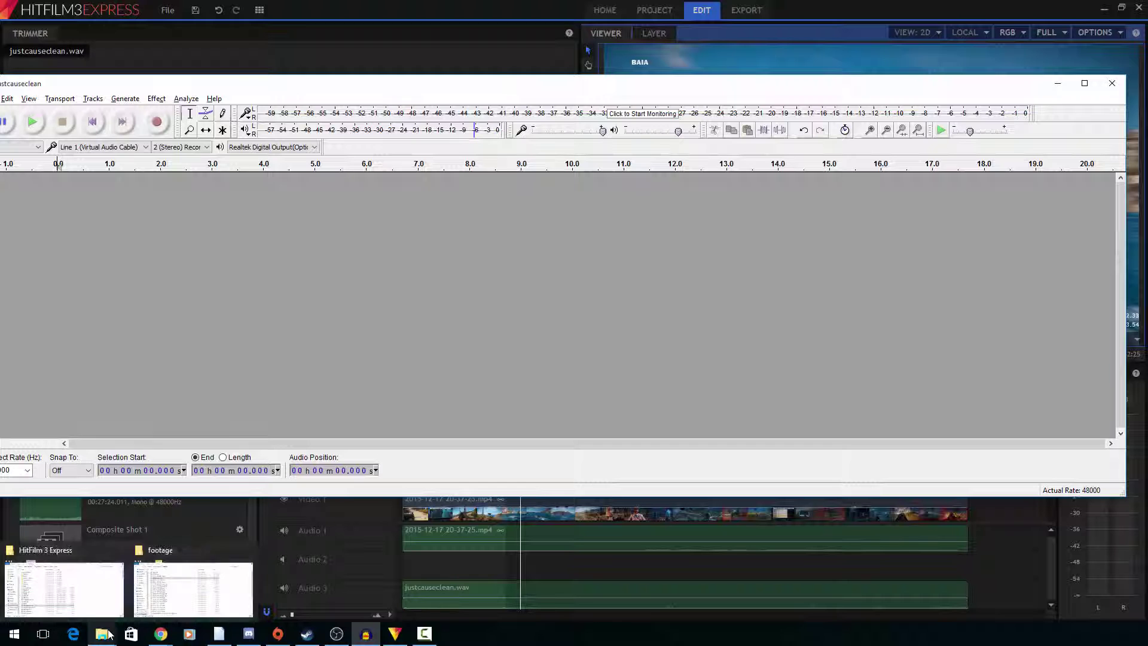
- Open the footage folder and drag justcauseclean.wav into Audacity to import it
{"action": "left_click", "coordinate": [193, 587]}
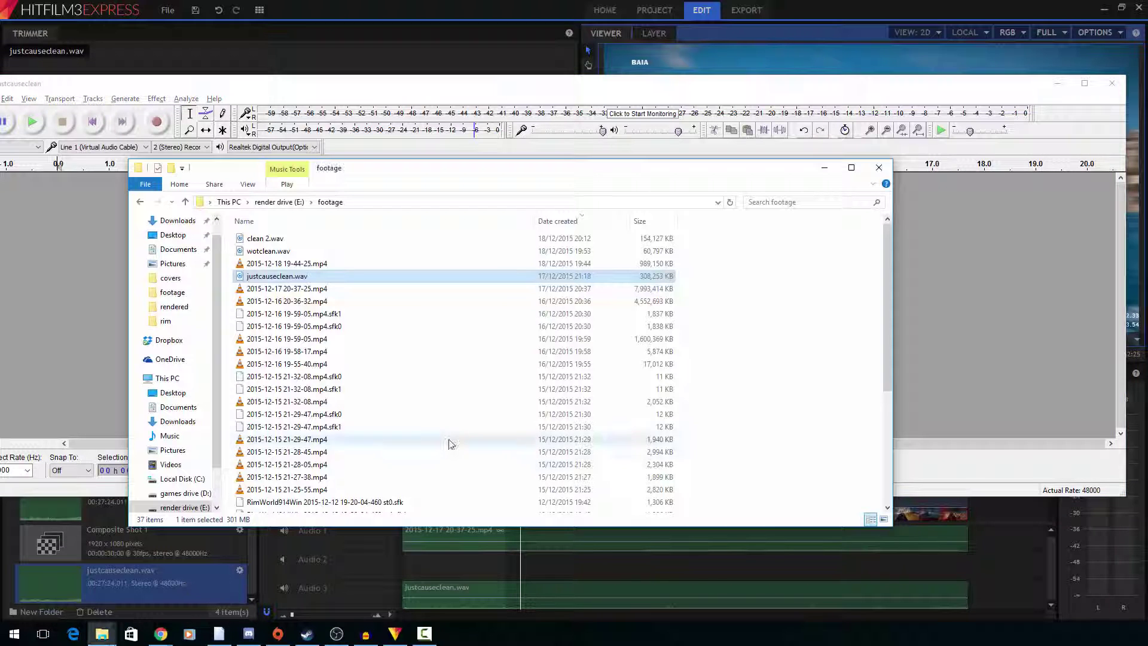
{"action": "left_click_drag", "start_coordinate": [384, 172], "coordinate": [754, 204]}
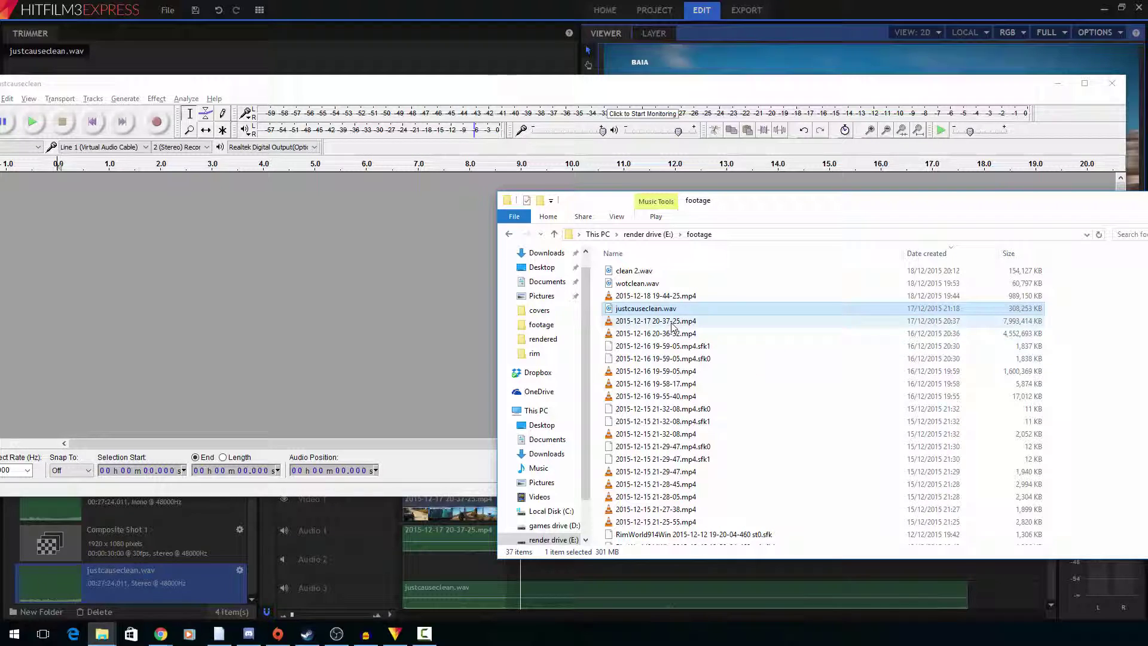
{"action": "left_click", "coordinate": [674, 322]}
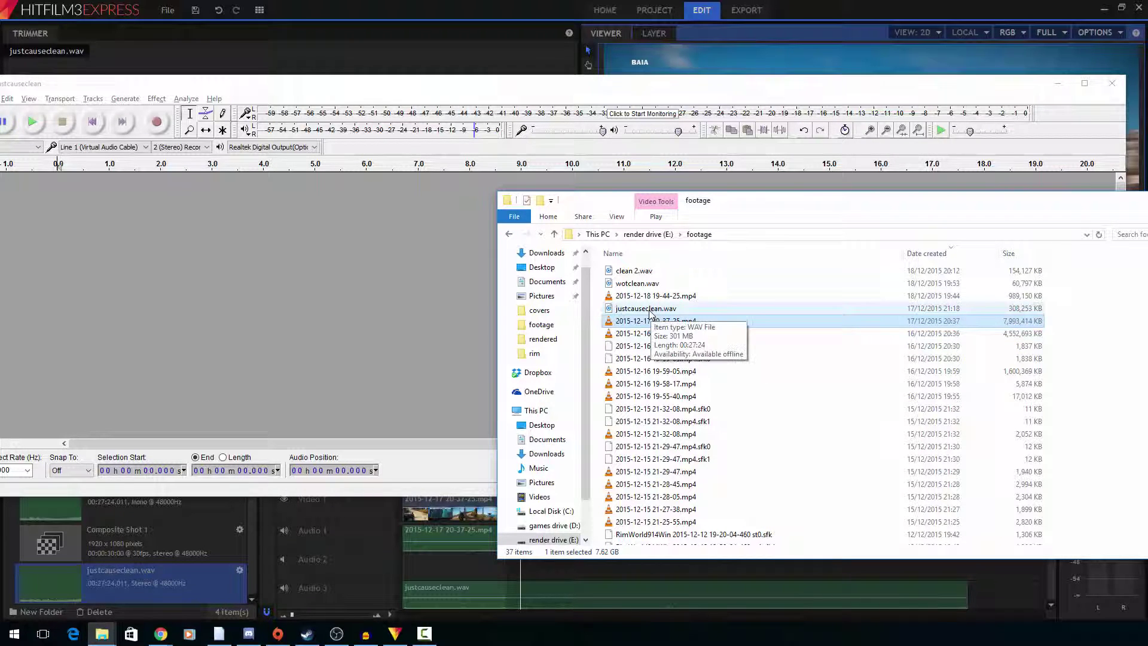
{"action": "left_click_drag", "start_coordinate": [648, 309], "coordinate": [291, 303]}
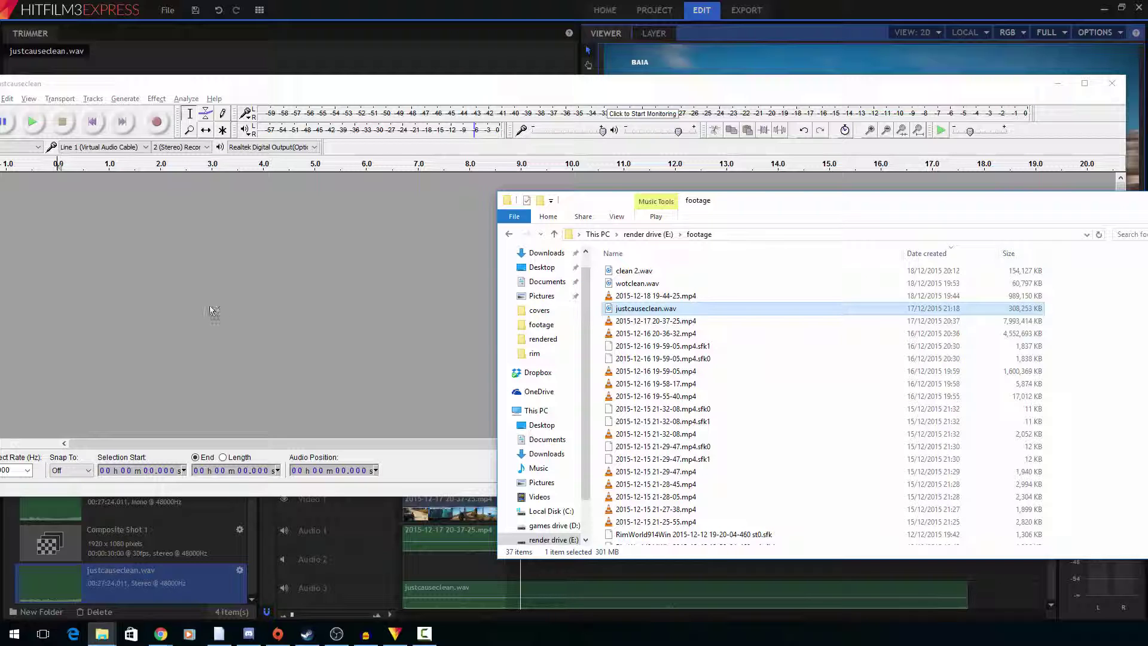
- Confirm importing a copy of justcauseclean.wav and briefly preview the stereo track
{"action": "left_click", "coordinate": [659, 392]}
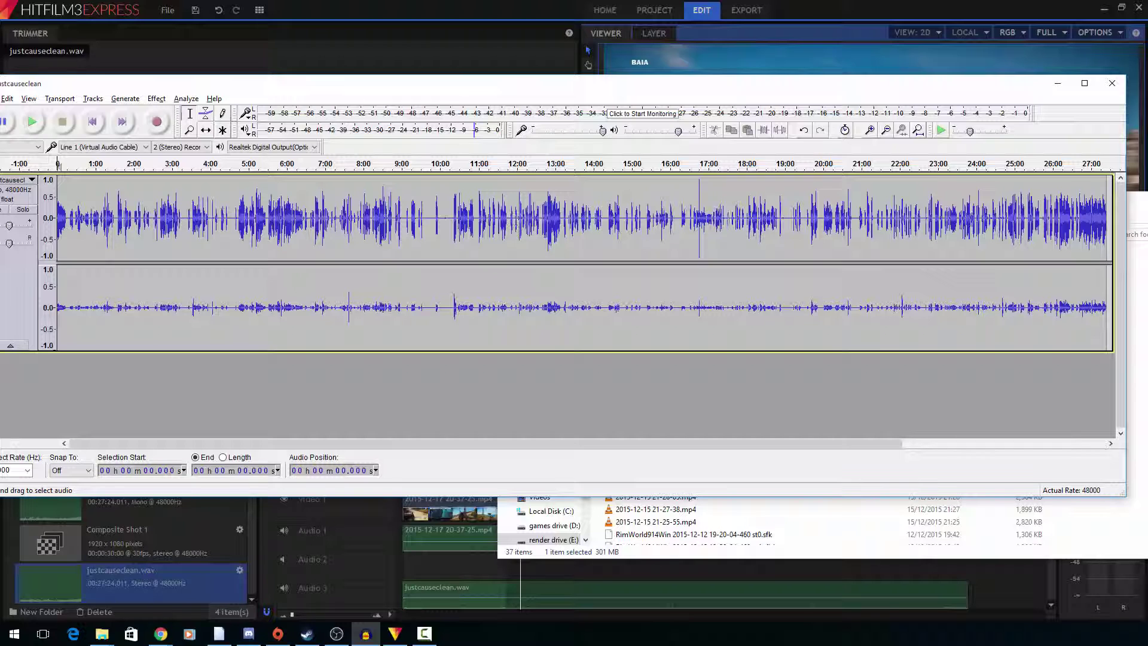
{"action": "left_click", "coordinate": [31, 122]}
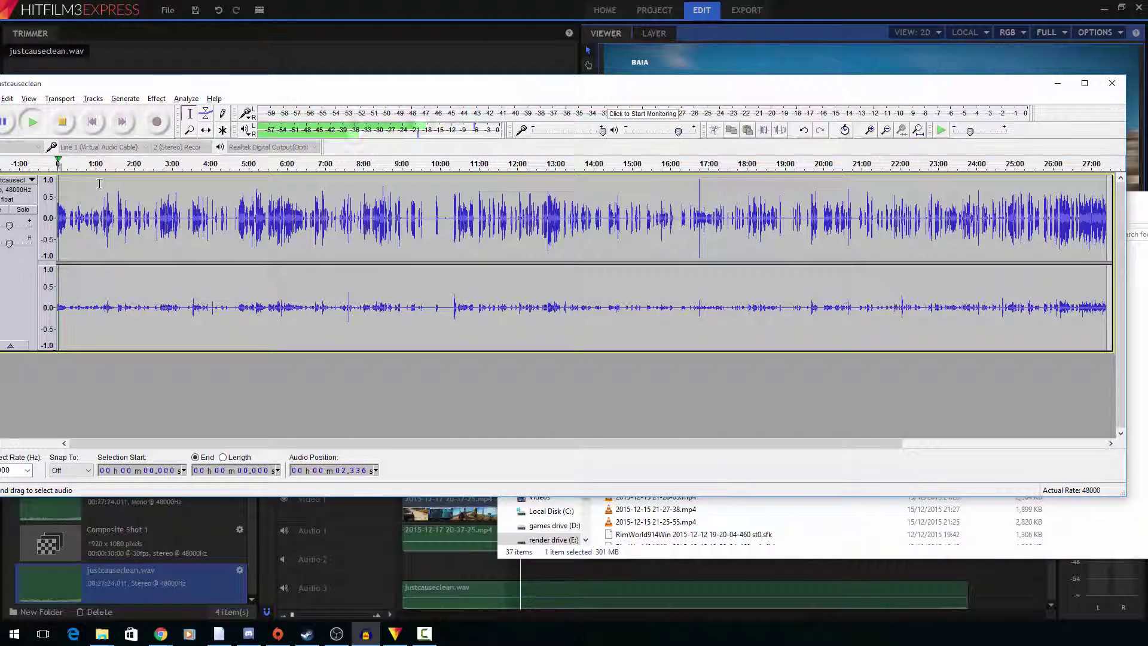
{"action": "left_click", "coordinate": [63, 122]}
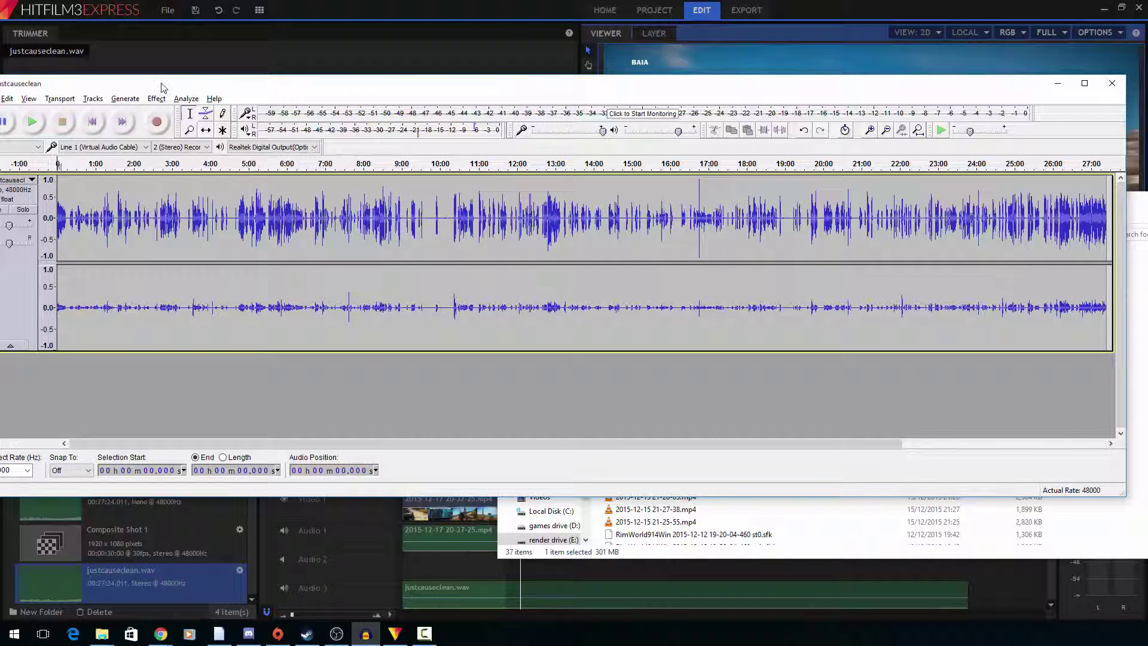
{"action": "left_click_drag", "start_coordinate": [165, 86], "coordinate": [187, 87]}
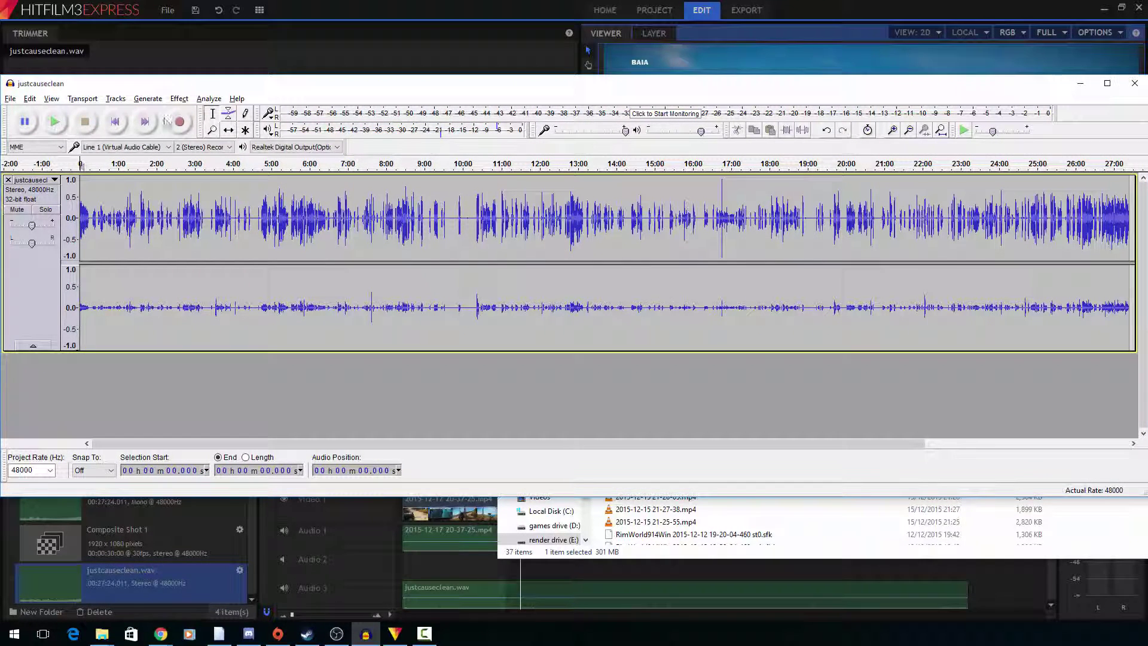
- Split justcauseclean to mono, remove the quiet second track, and preview the result
{"action": "left_click", "coordinate": [55, 182]}
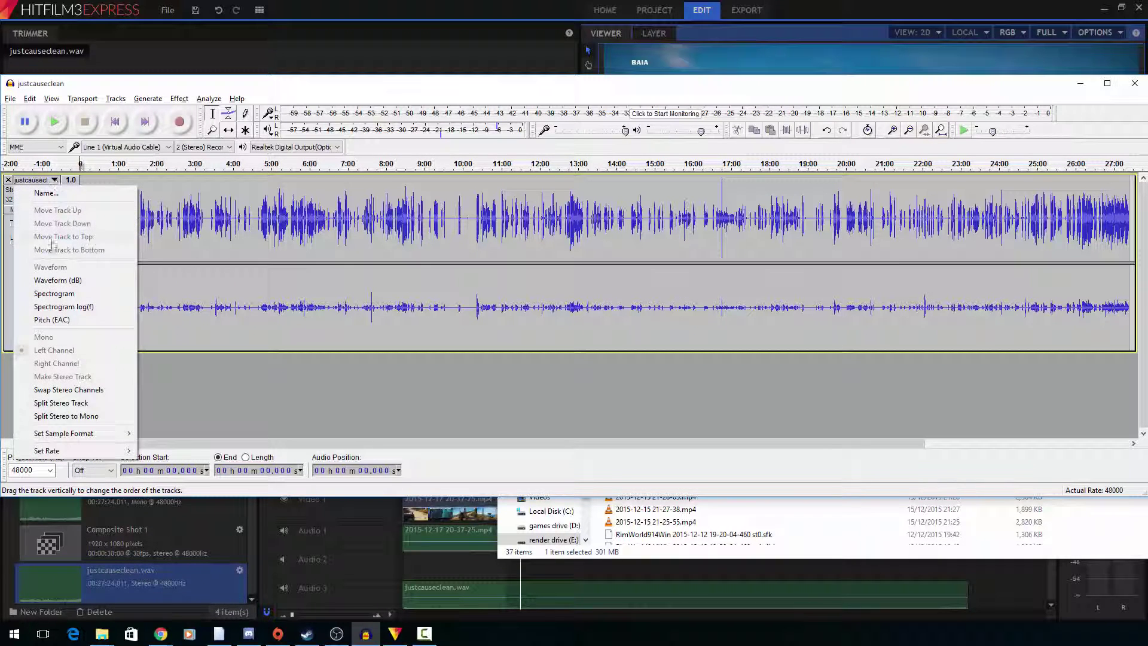
{"action": "left_click", "coordinate": [98, 415]}
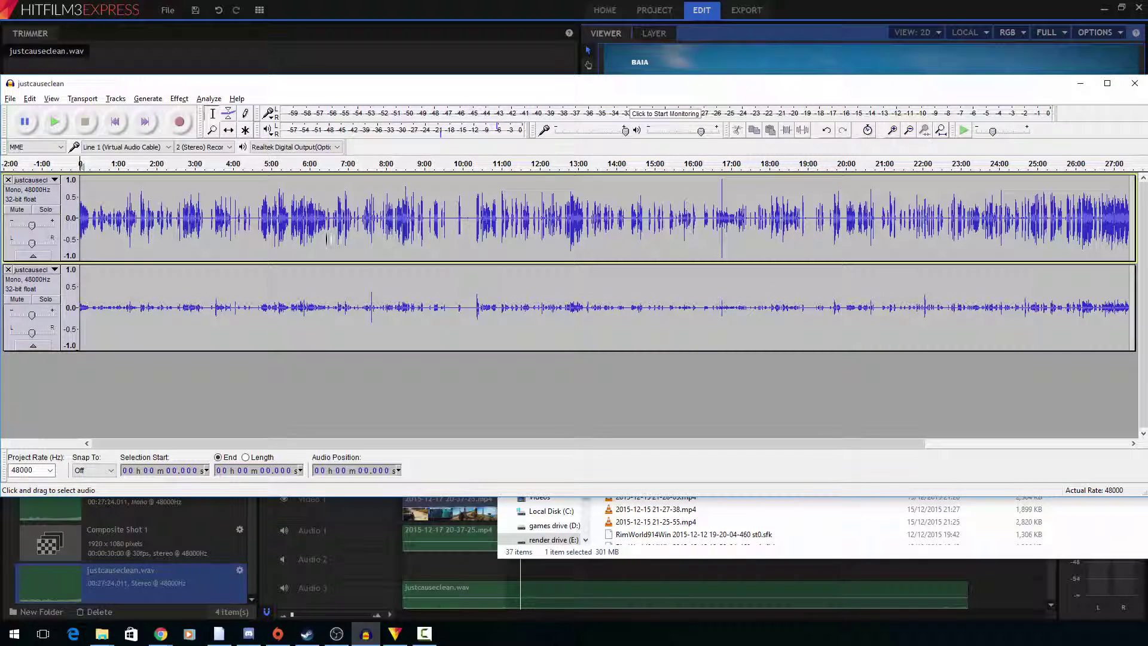
{"action": "left_click", "coordinate": [8, 271]}
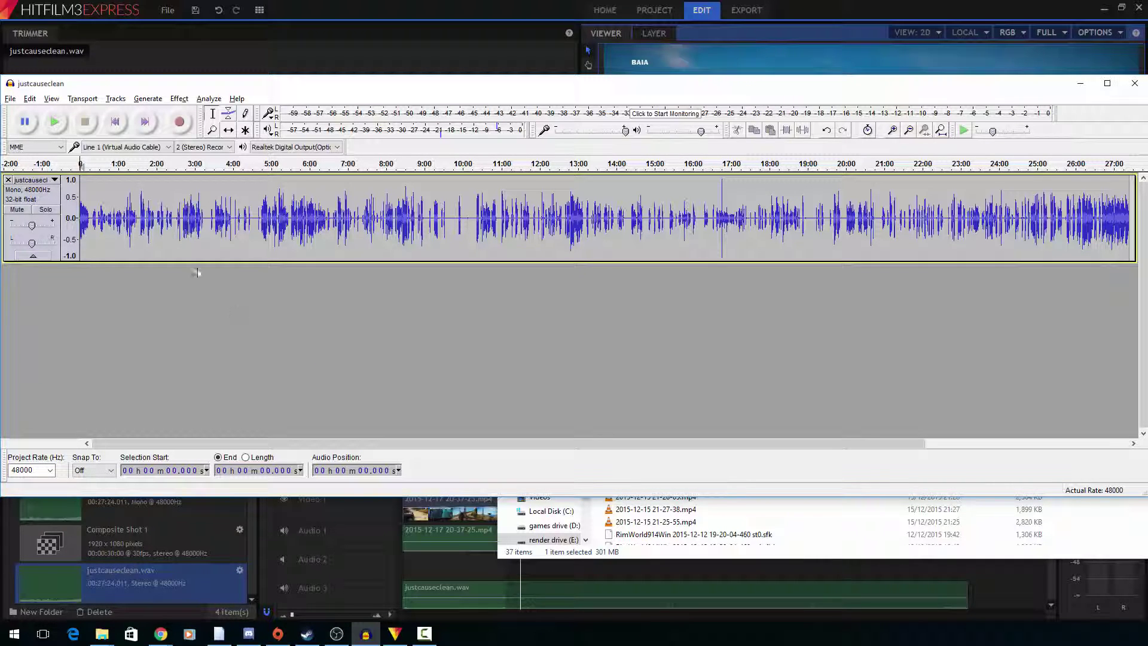
{"action": "left_click", "coordinate": [55, 123]}
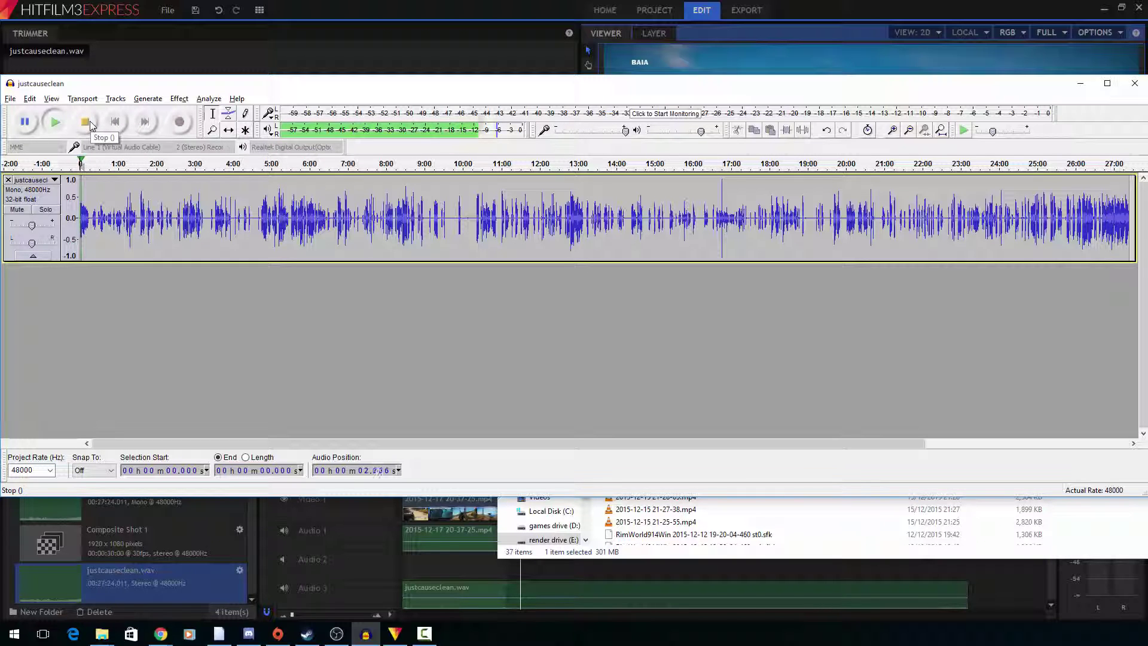
{"action": "left_click", "coordinate": [86, 122]}
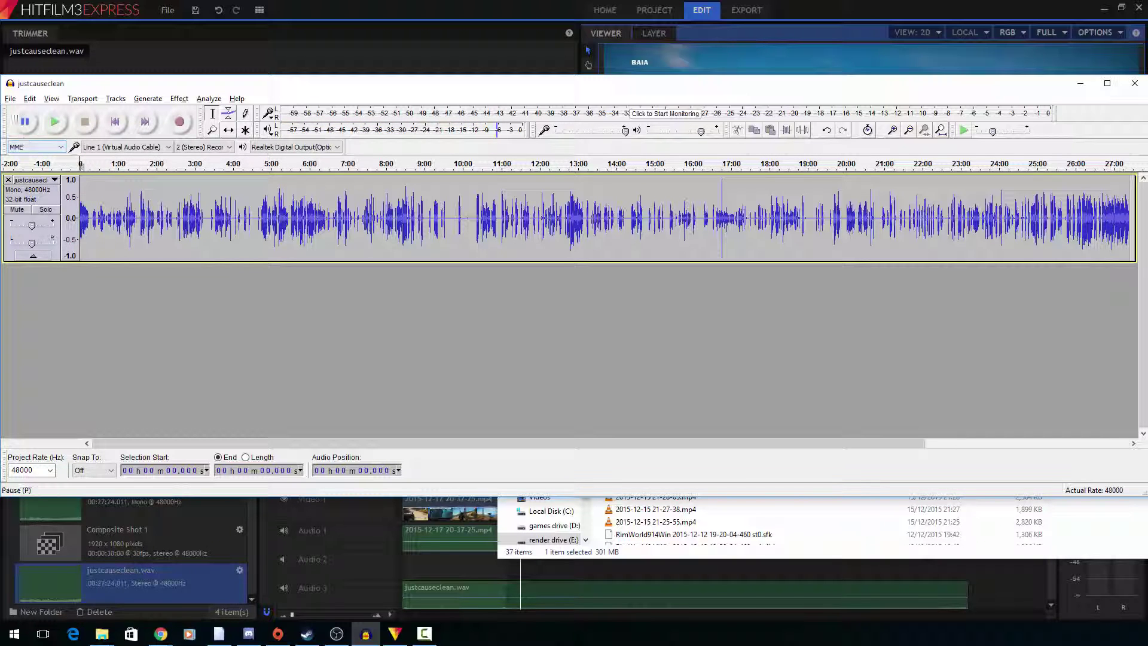
- Open Export Audio, cancel without saving, and return to HitFilm Express
{"action": "left_click", "coordinate": [10, 99]}
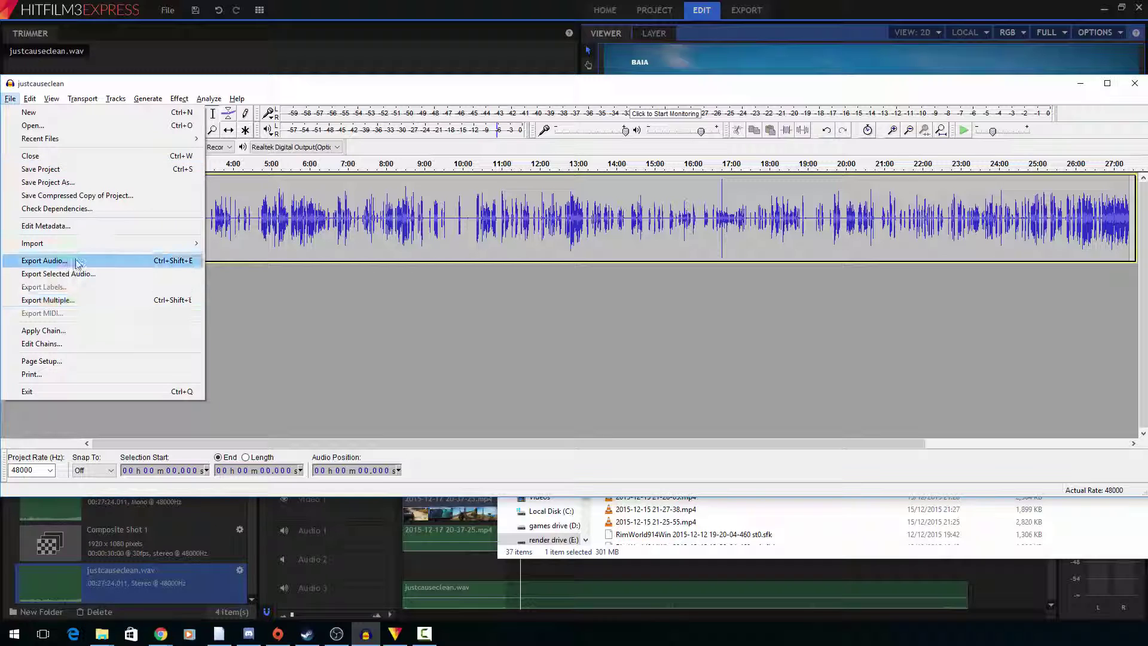
{"action": "left_click", "coordinate": [43, 260]}
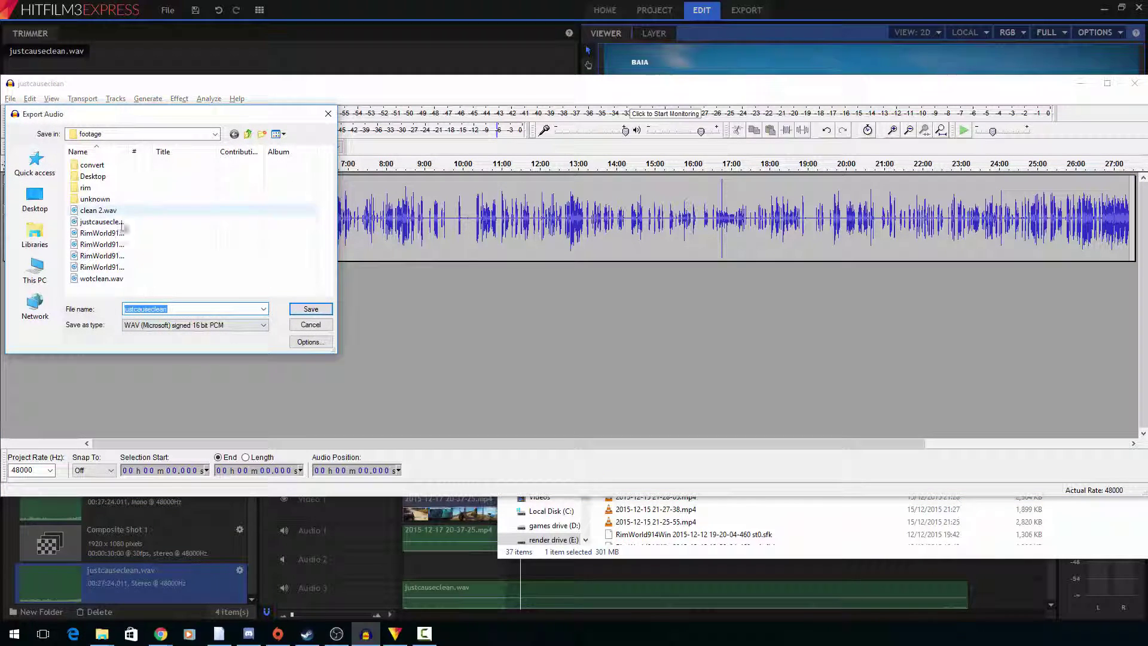
{"action": "left_click", "coordinate": [311, 325]}
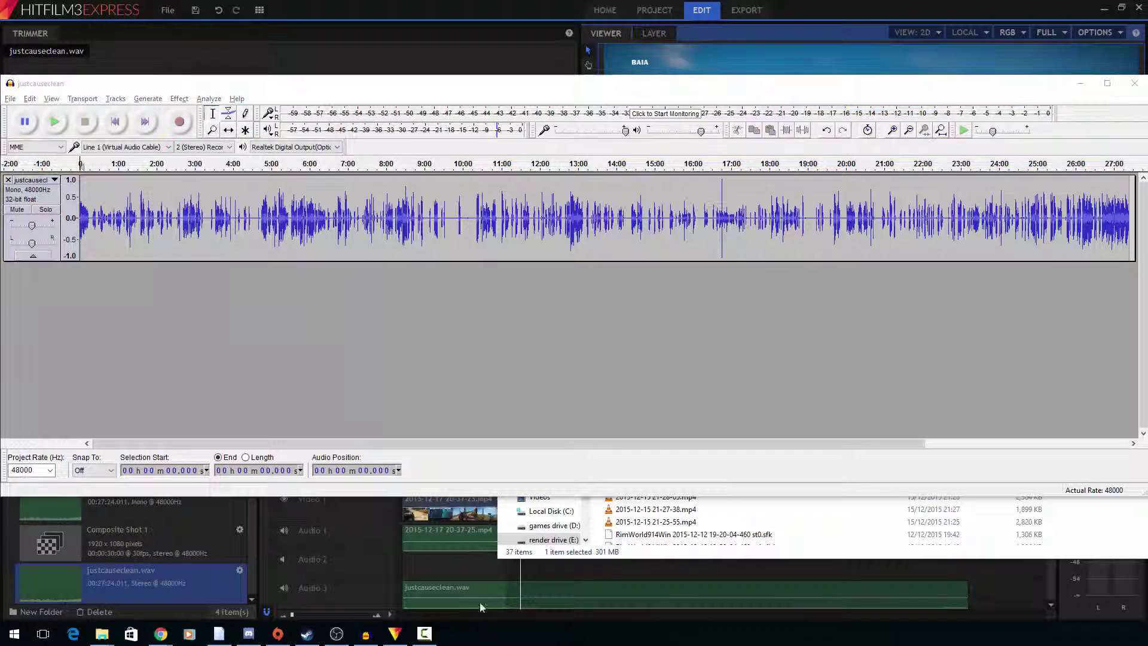
{"action": "left_click", "coordinate": [376, 551]}
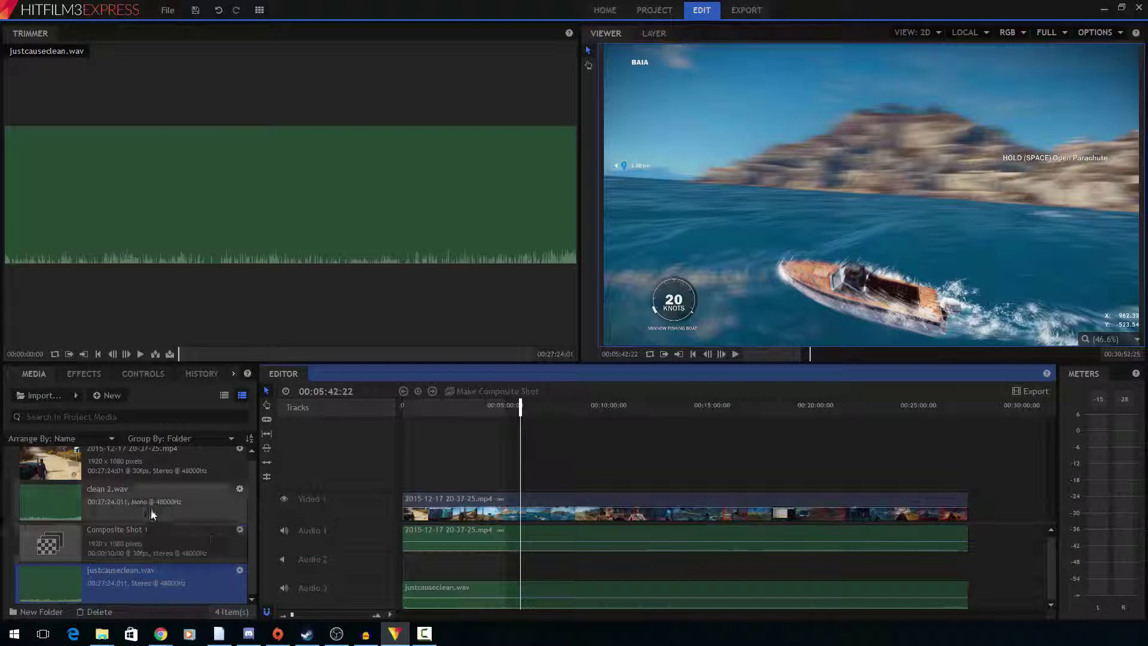
- Place clean 2.wav on Audio 2 and delete justcauseclean.wav from Audio 3
{"action": "left_click", "coordinate": [121, 503]}
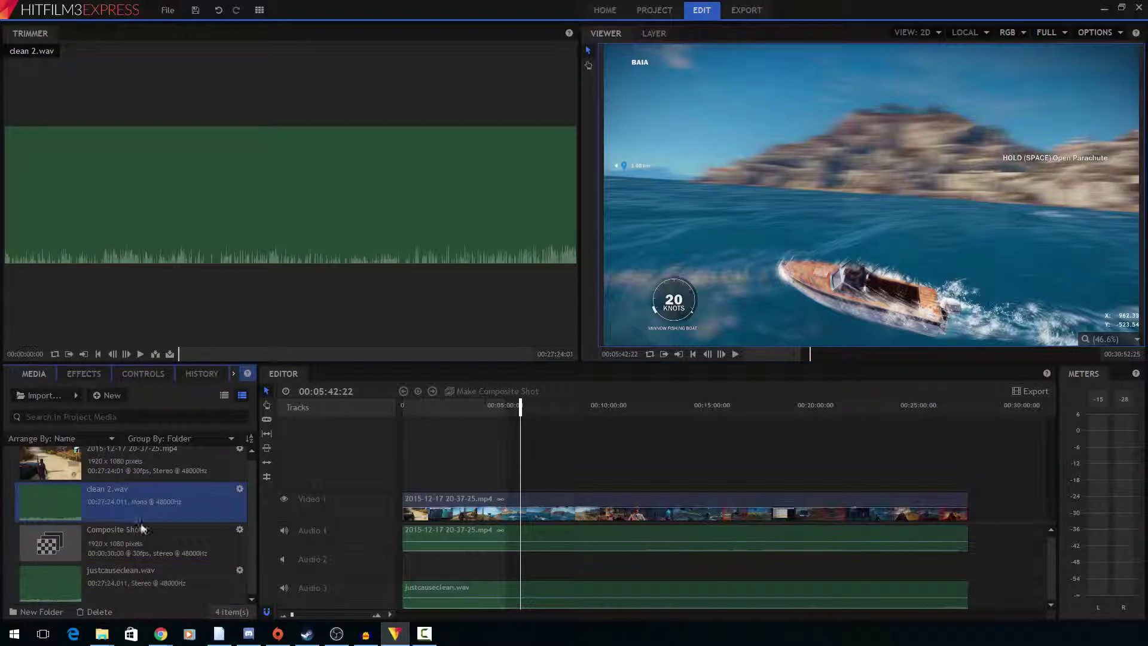
{"action": "mouse_move", "coordinate": [121, 504]}
{"action": "left_mouse_down"}
{"action": "mouse_move", "coordinate": [455, 588]}
{"action": "mouse_move", "coordinate": [458, 561]}
{"action": "left_mouse_up"}
{"action": "left_click", "coordinate": [477, 593]}
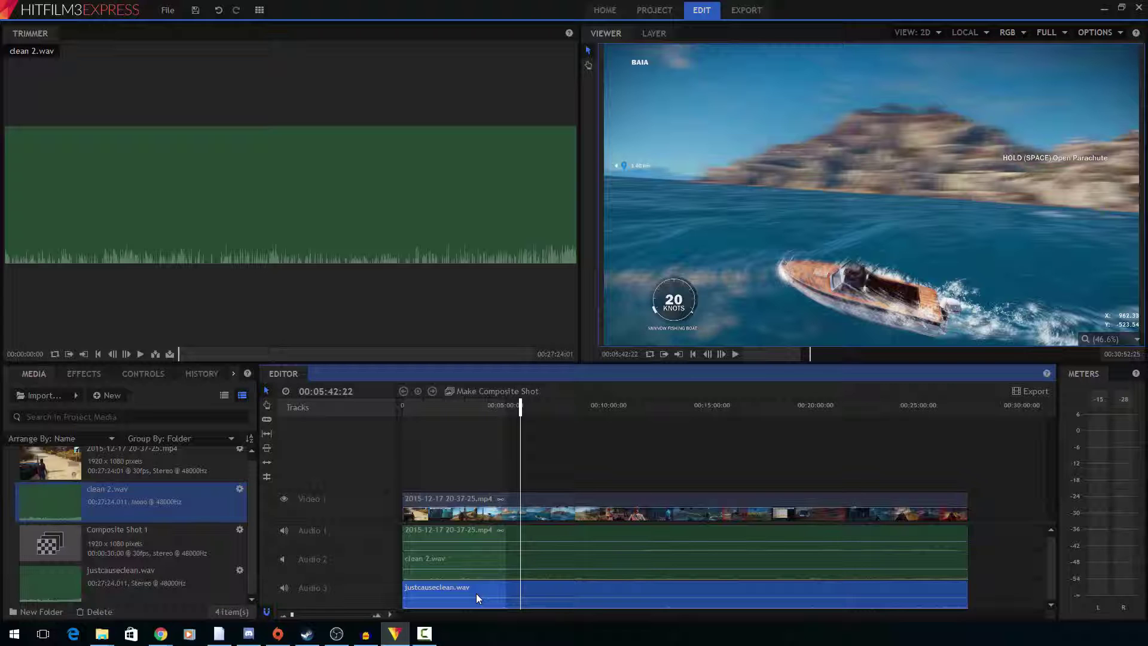
{"action": "key", "text": "Delete"}
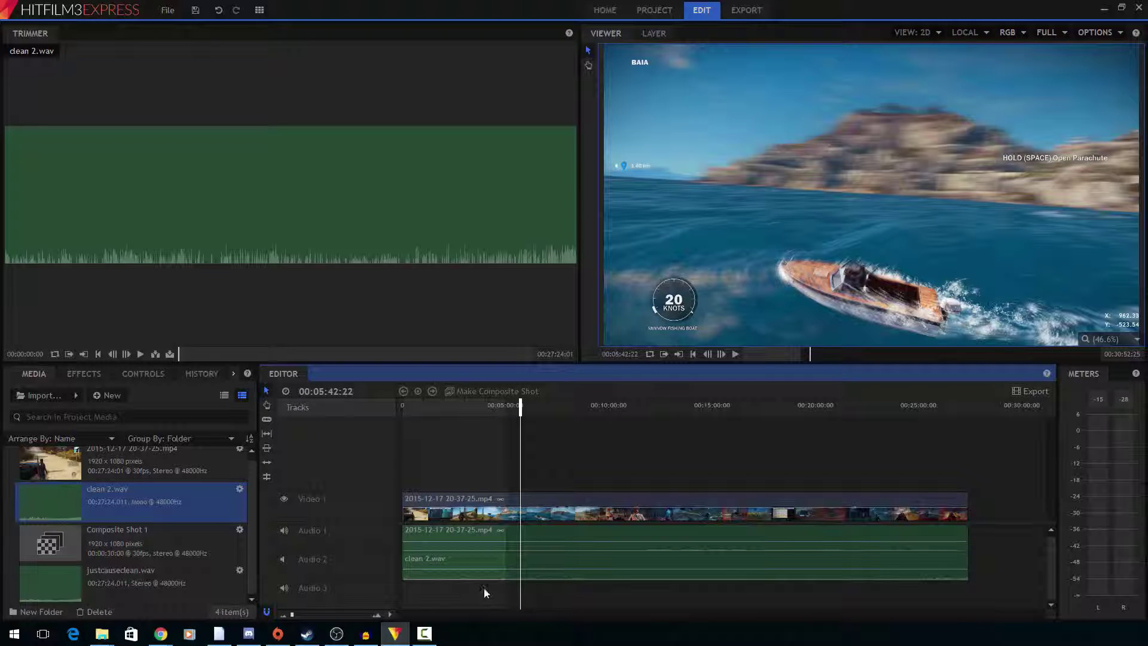
- Unmute Audio 2 and play the timeline to check the new audio
{"action": "left_click", "coordinate": [737, 354]}
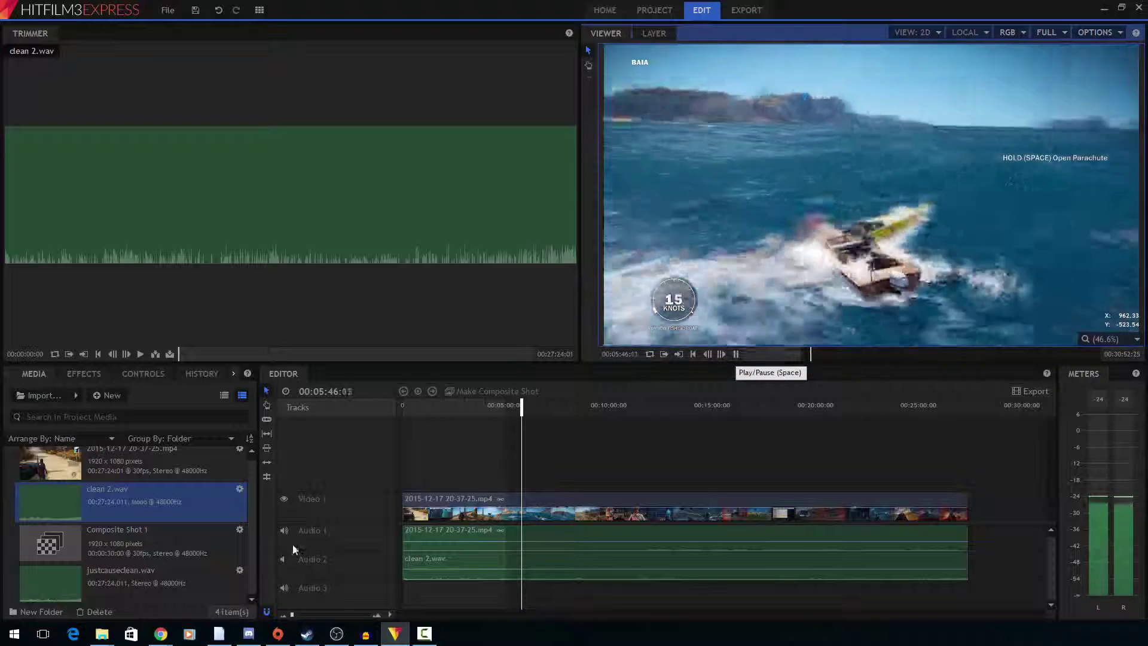
{"action": "left_click", "coordinate": [284, 559]}
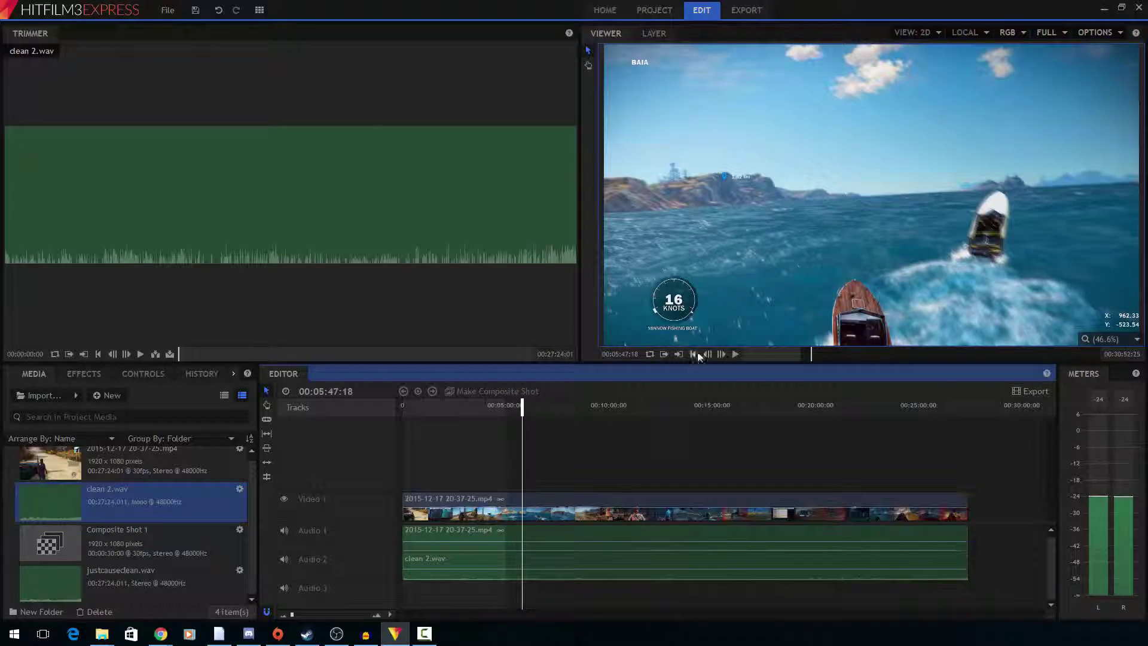
{"action": "left_click", "coordinate": [735, 354]}
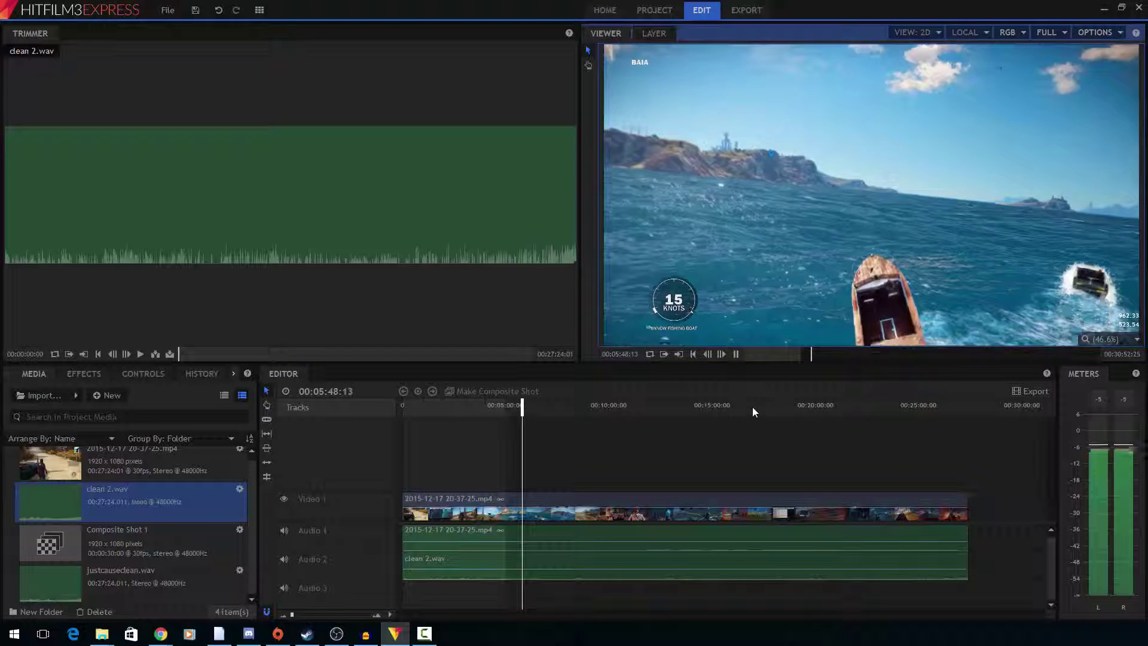
{"action": "left_click", "coordinate": [735, 354]}
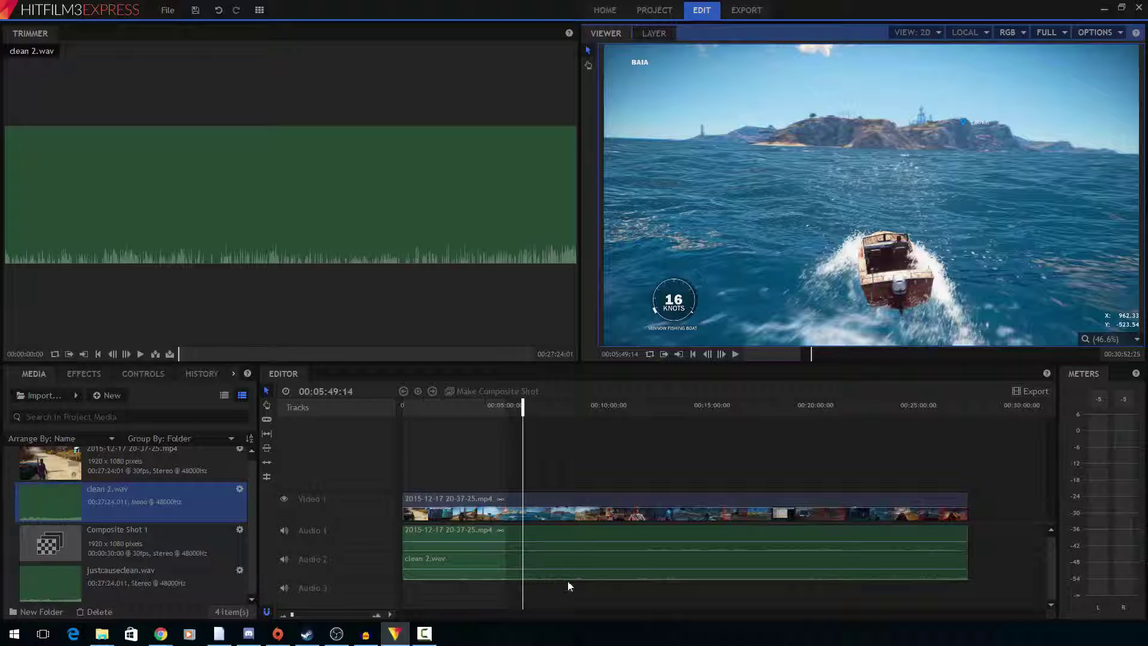
- Select clean 2.wav on Audio 2, then bring the mono justcauseclean Audacity project forward
{"action": "left_click", "coordinate": [584, 563]}
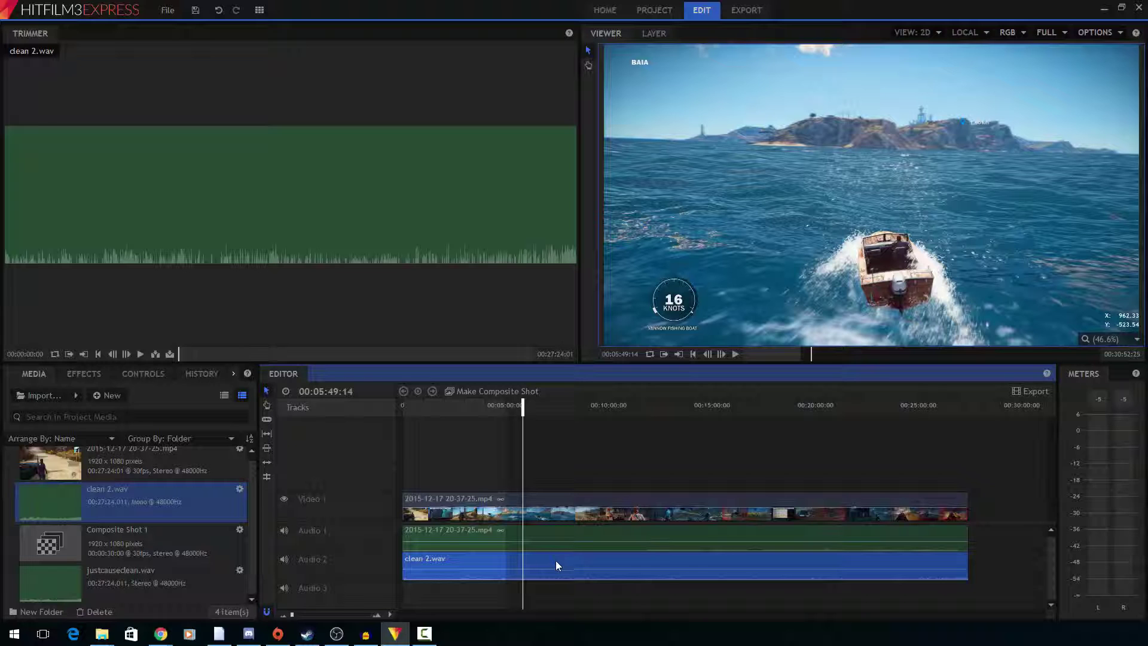
{"action": "left_click", "coordinate": [365, 634]}
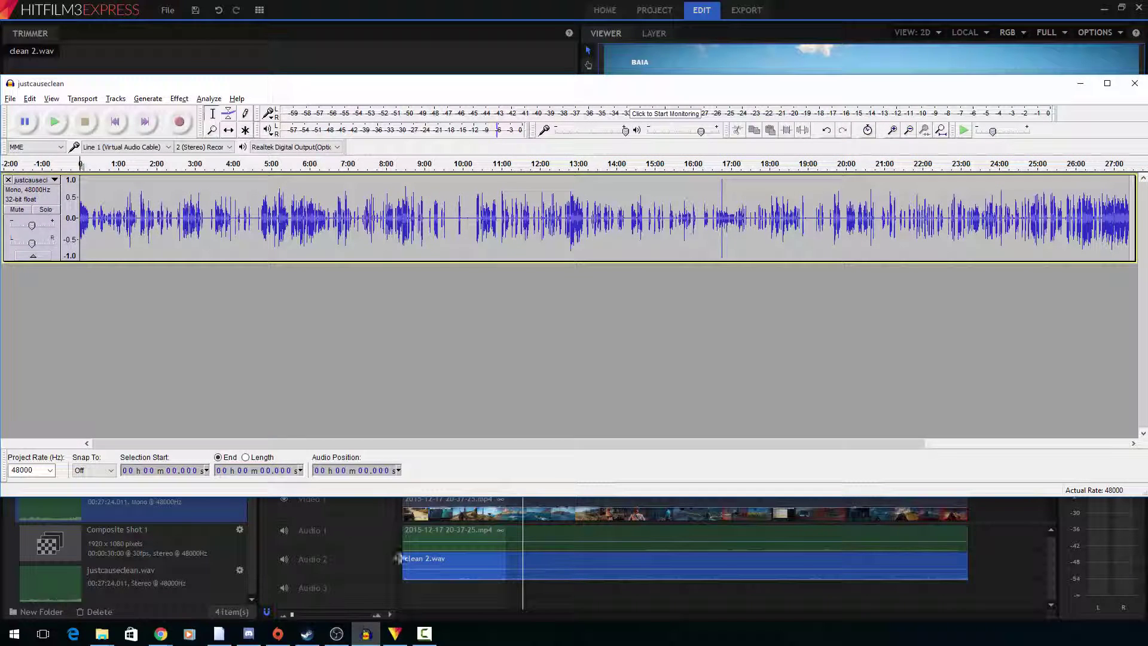